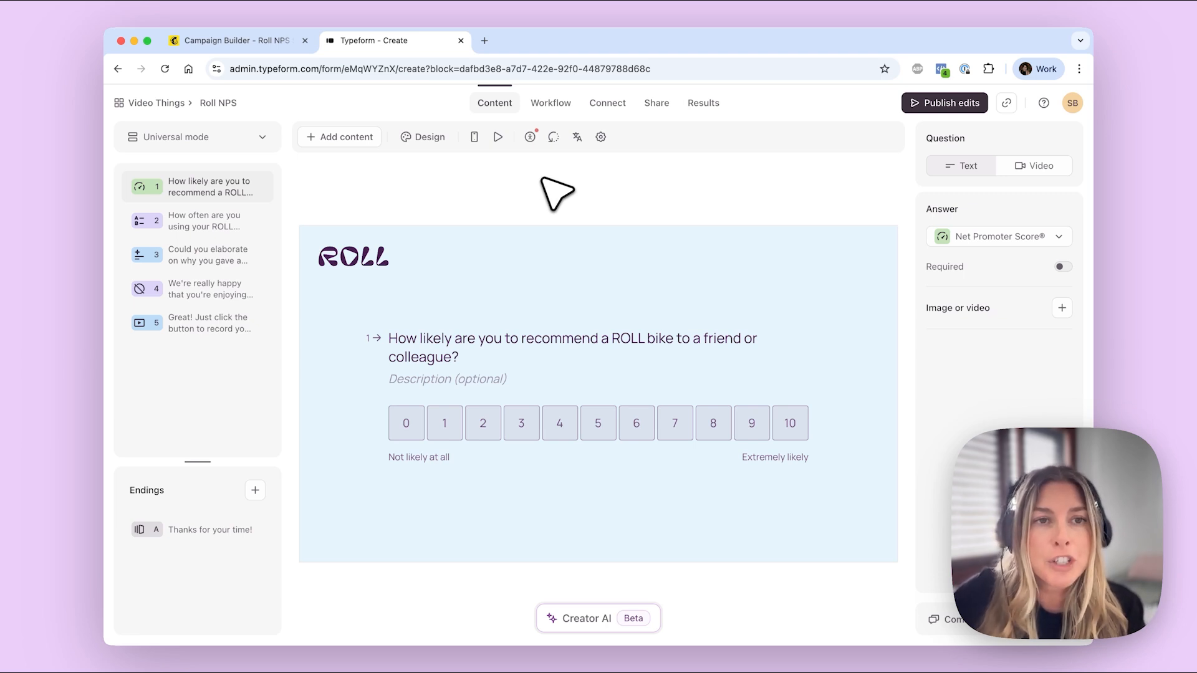
Step: Review questions 2–5, then open question 2's logic sending ratings below 7 to the follow-up
{"action": "left_click", "coordinate": [231, 229]}
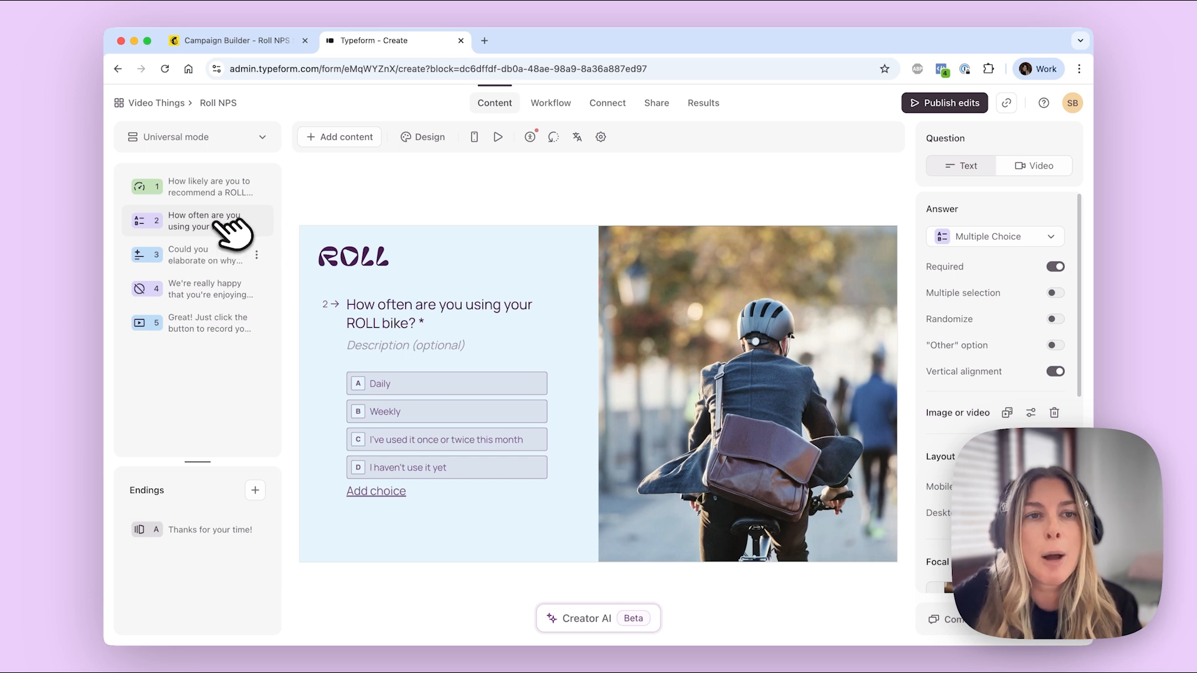
{"action": "left_click", "coordinate": [227, 267]}
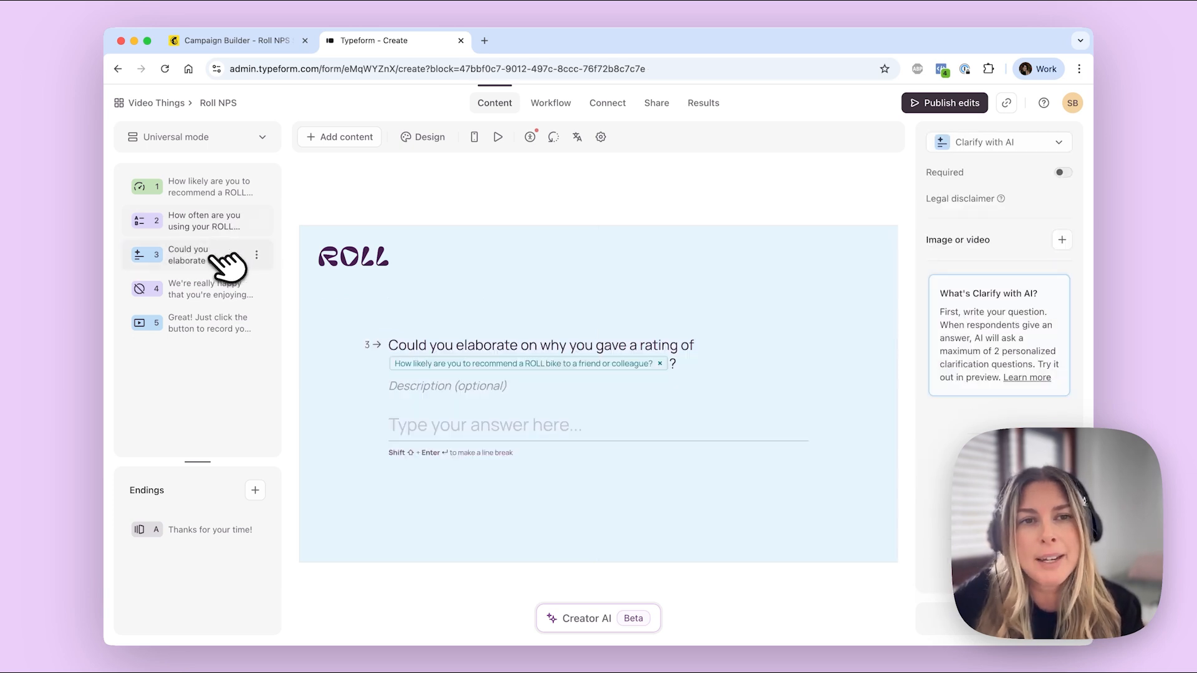
{"action": "left_click", "coordinate": [221, 290]}
{"action": "left_click", "coordinate": [206, 318]}
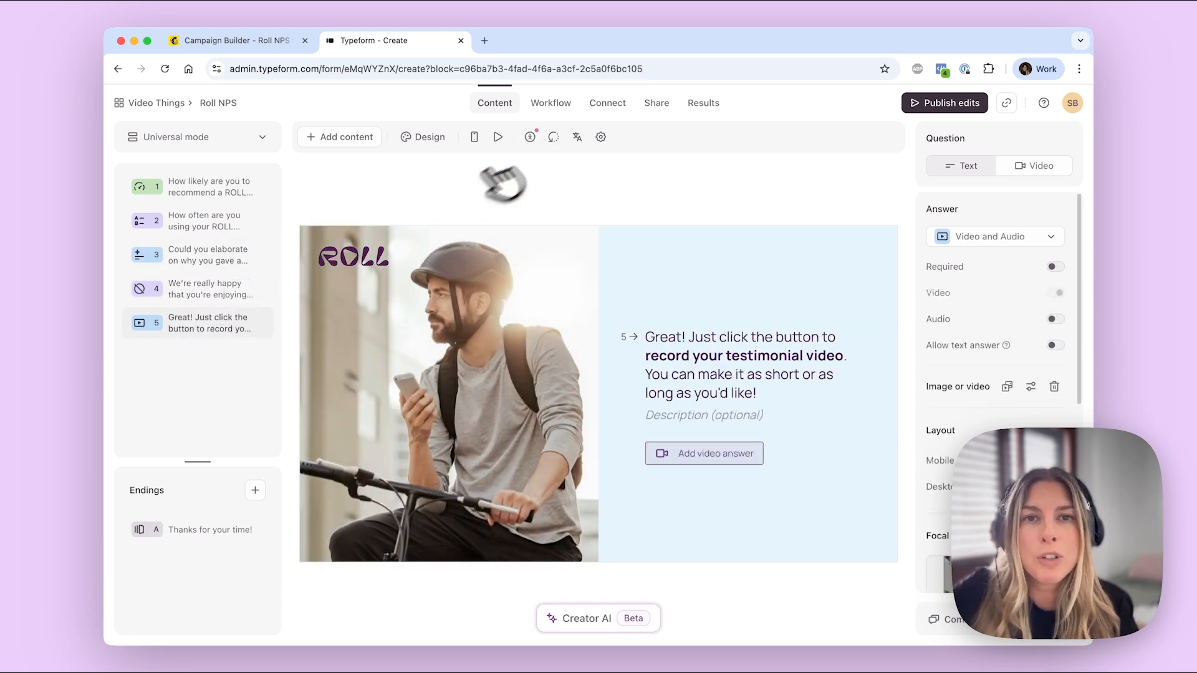
{"action": "left_click", "coordinate": [558, 103]}
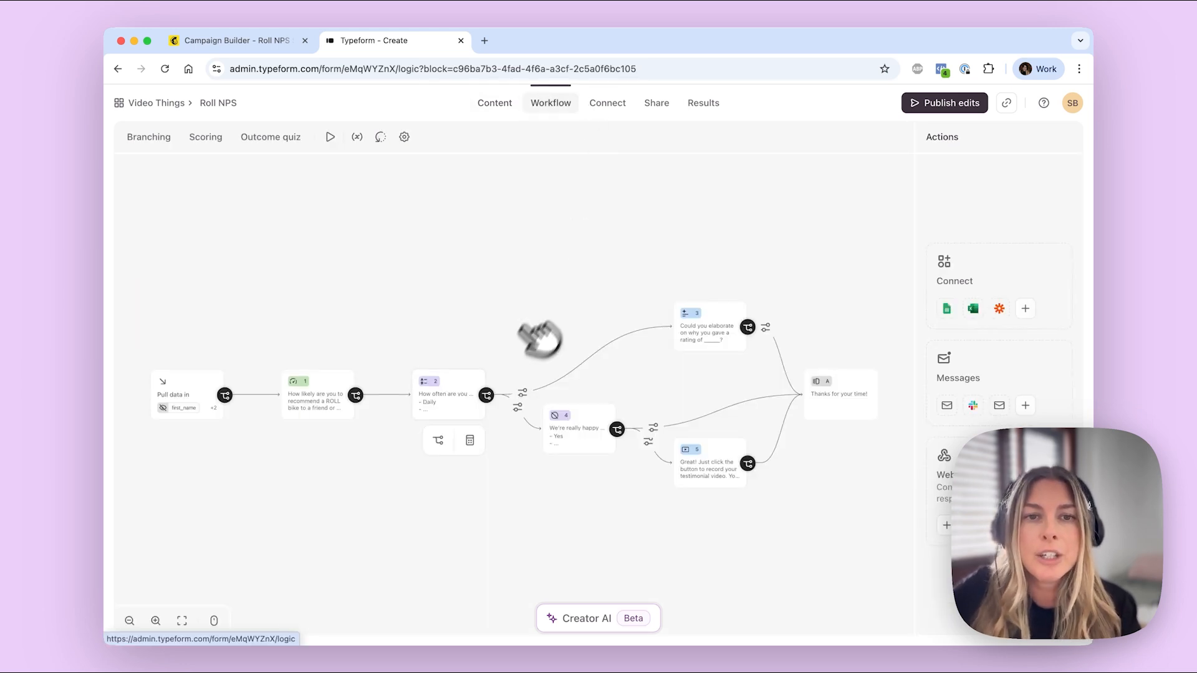
{"action": "left_click", "coordinate": [456, 395]}
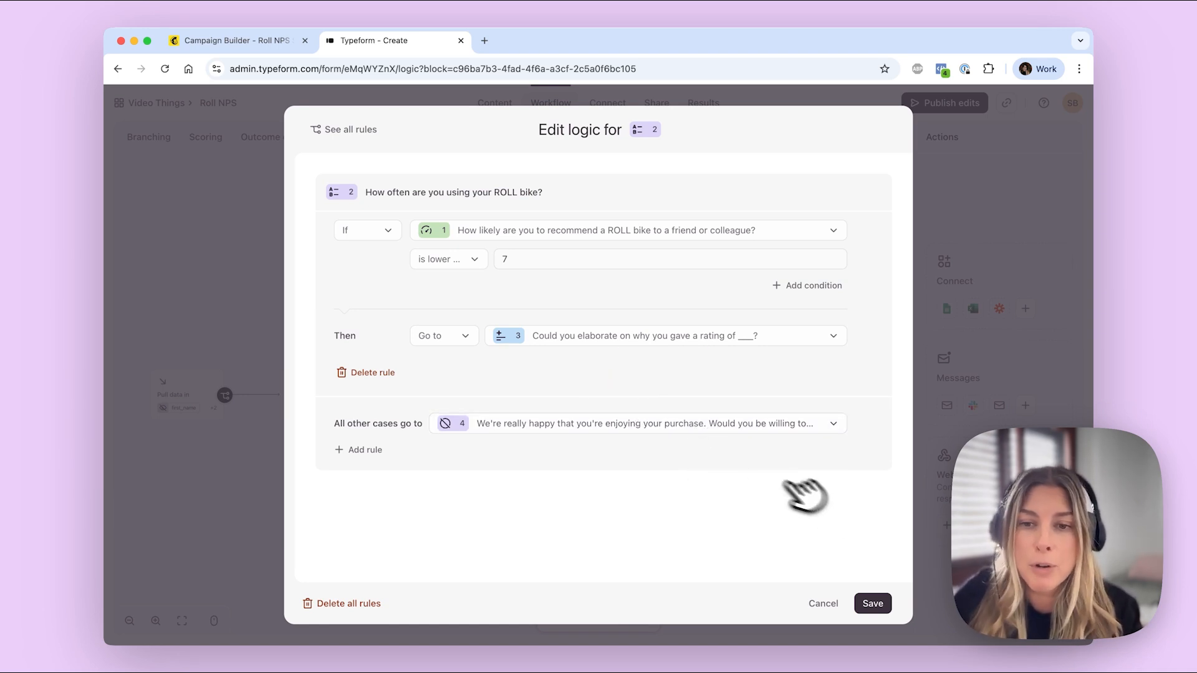
Step: Save question 2's logic, select NPS question 1 in Content, and bring up the element catalogue
{"action": "left_click", "coordinate": [873, 603]}
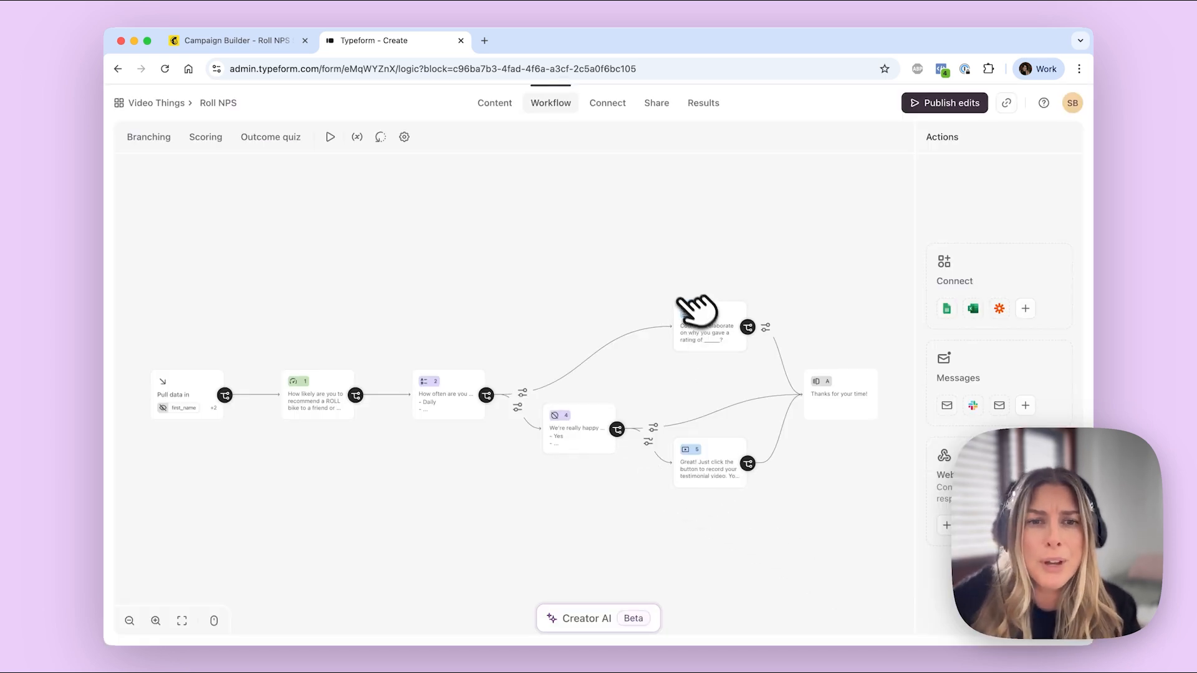
{"action": "left_click", "coordinate": [499, 103]}
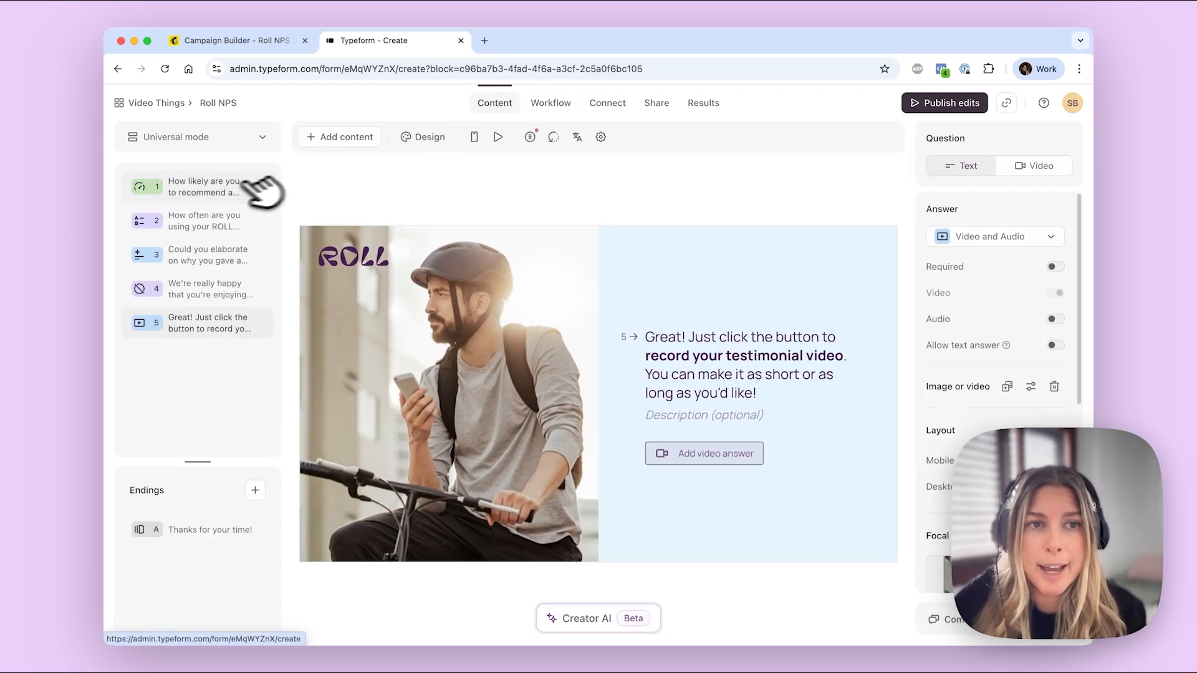
{"action": "left_click", "coordinate": [236, 186]}
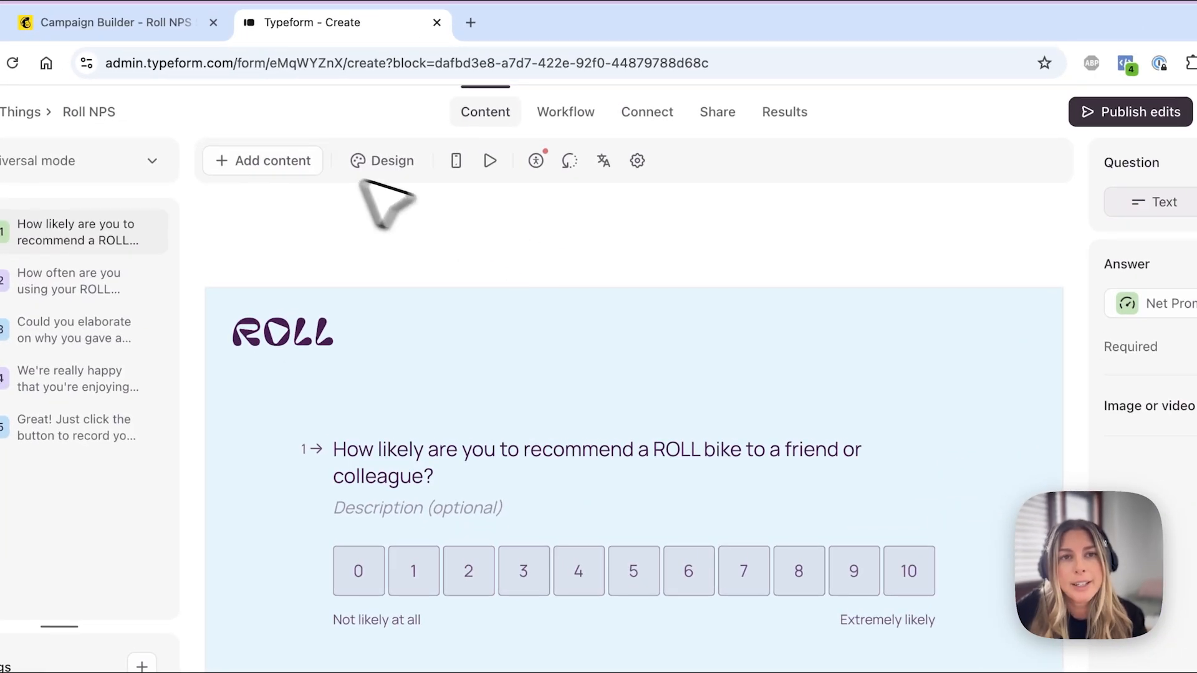
{"action": "left_click", "coordinate": [307, 163]}
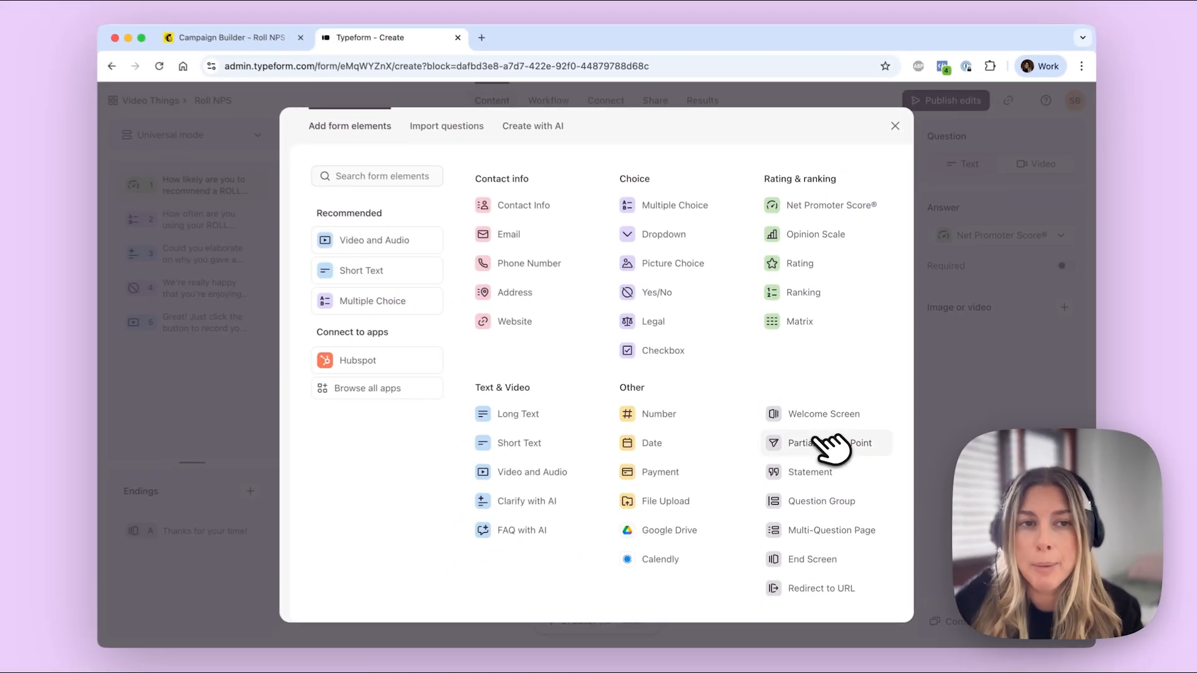
Step: Insert a Partial Submit Point directly after NPS question 1
{"action": "left_click", "coordinate": [830, 465]}
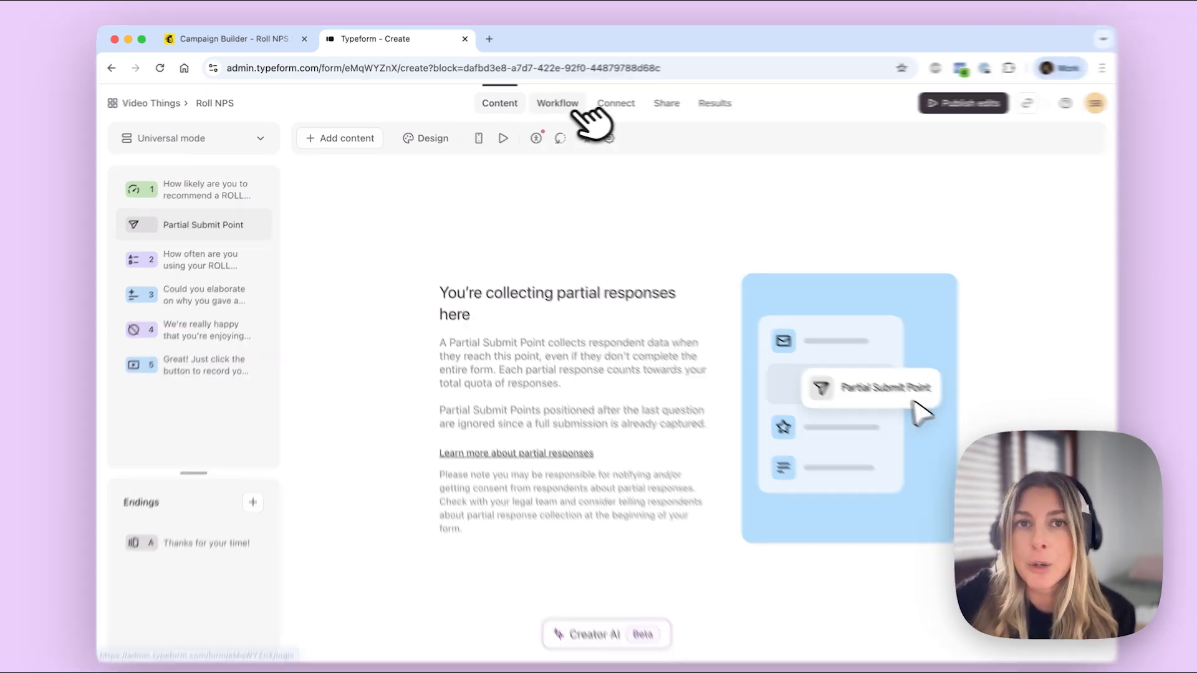
Step: Inspect the Pull data in block's first_name, last_name and email URL parameters, then cancel
{"action": "left_click", "coordinate": [575, 109]}
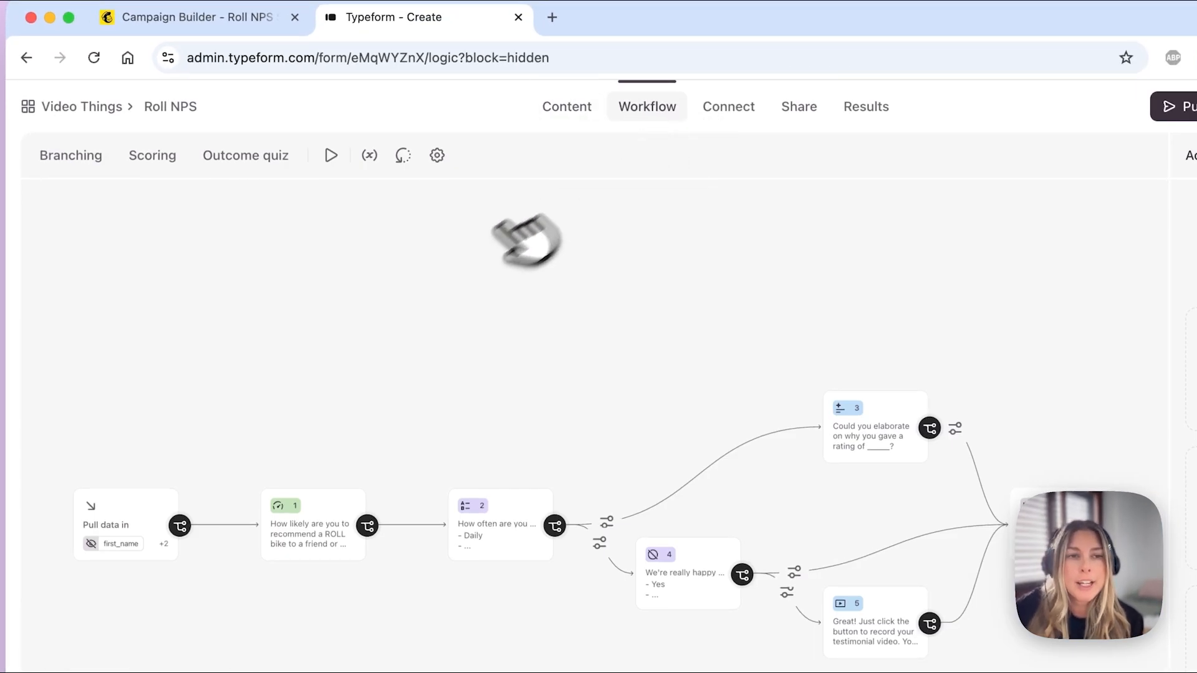
{"action": "left_click", "coordinate": [146, 525]}
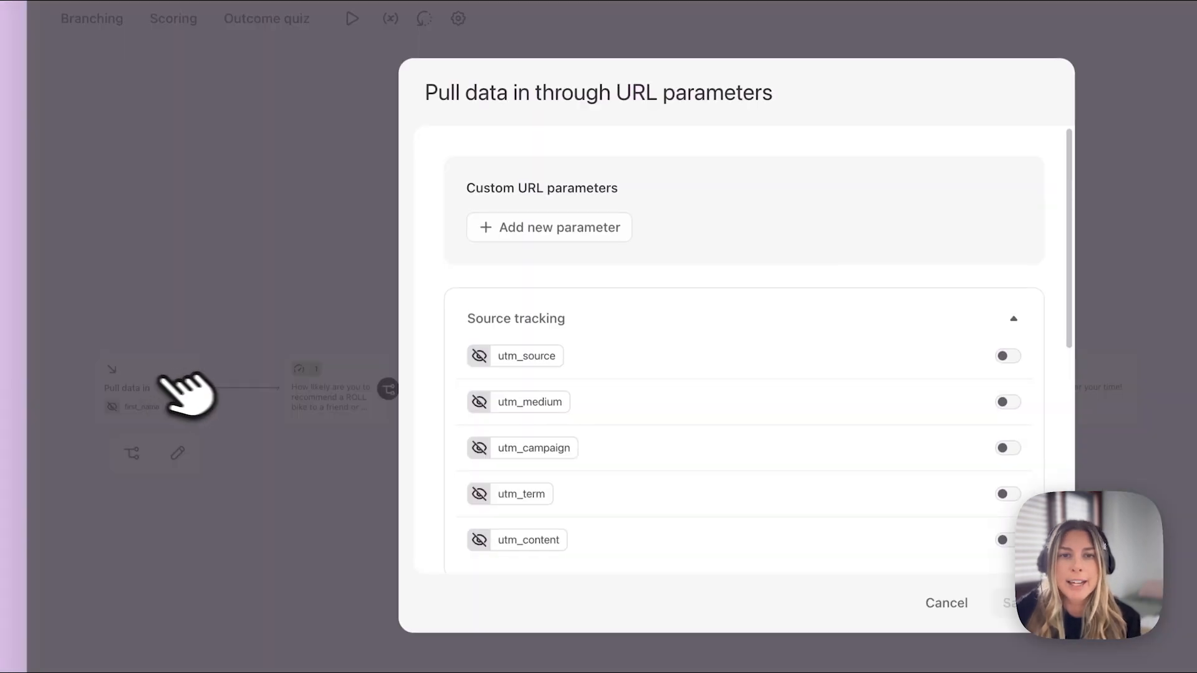
{"action": "scroll", "coordinate": [564, 399], "scroll_direction": "down", "scroll_amount": 10}
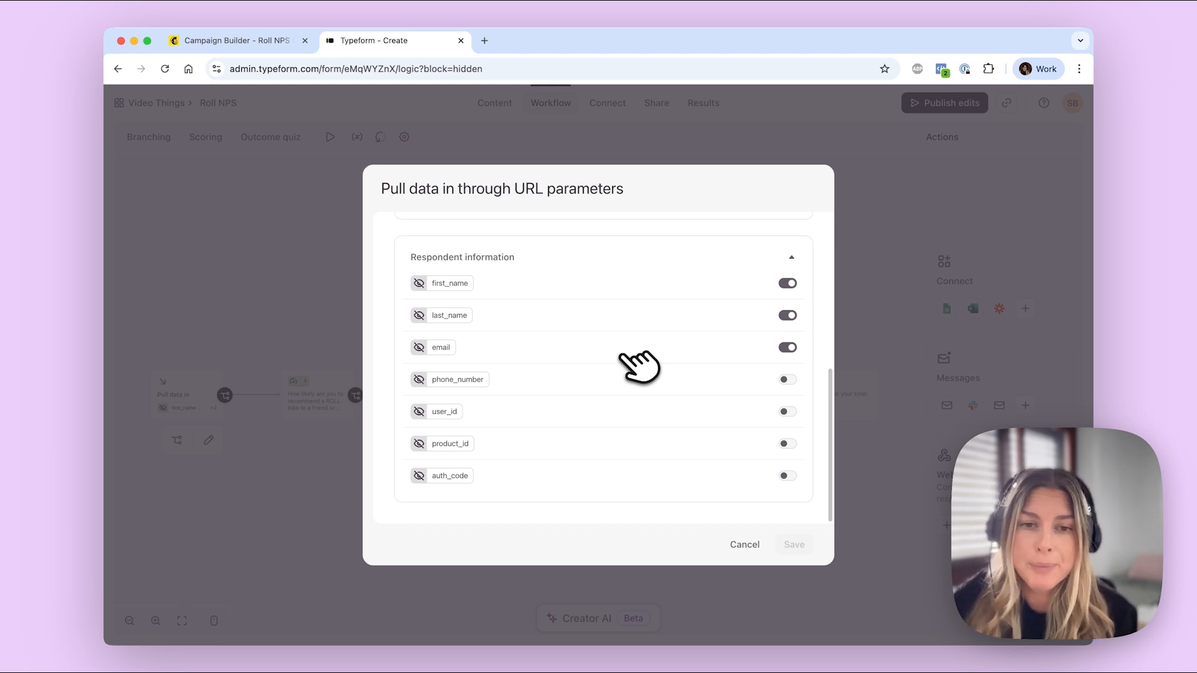
{"action": "left_click", "coordinate": [745, 545]}
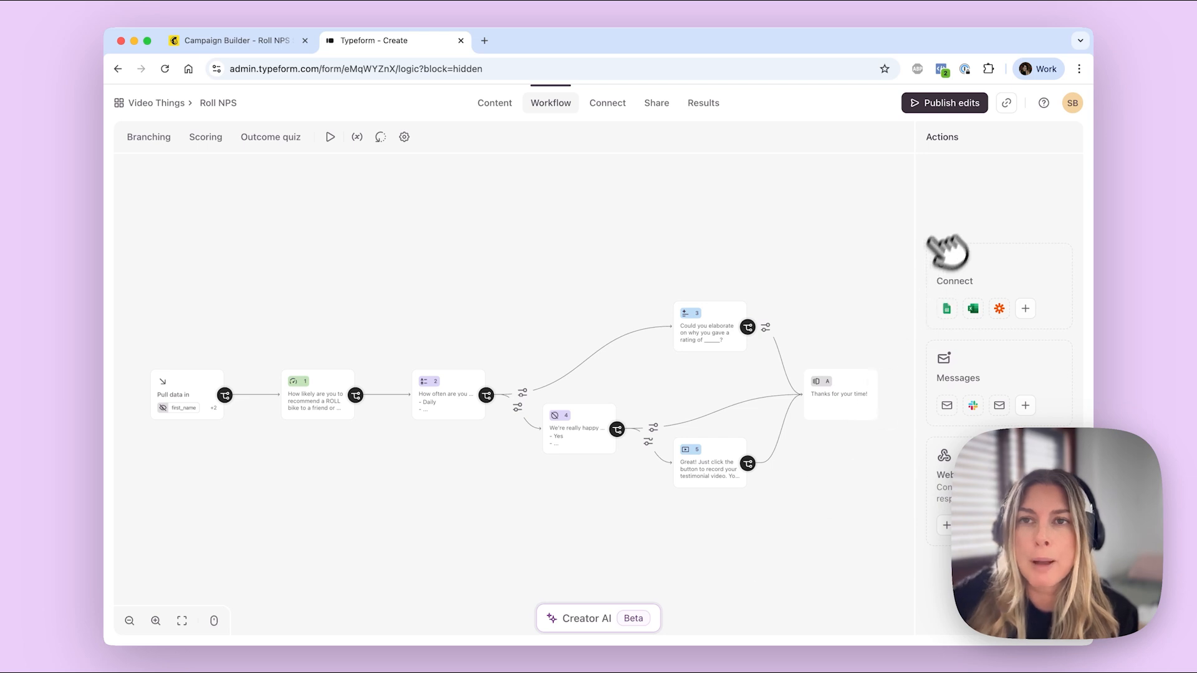
Step: Publish the form's edits and open the Share page's Embed in an email option
{"action": "left_click", "coordinate": [955, 105]}
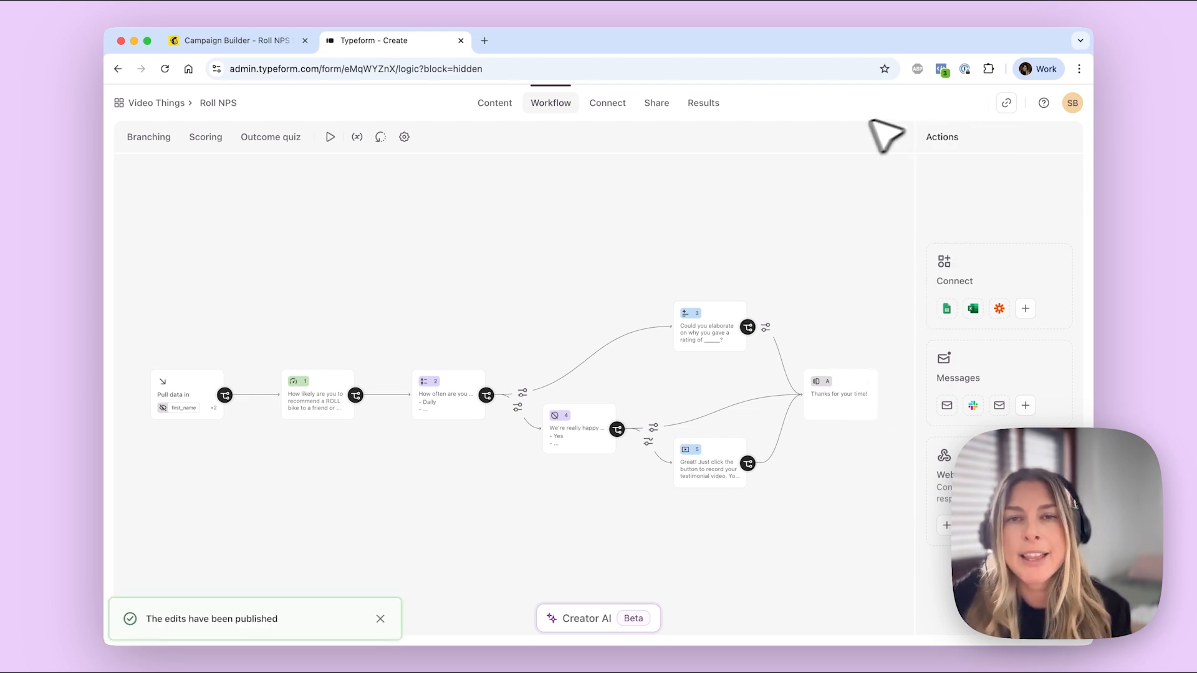
{"action": "left_click", "coordinate": [657, 104]}
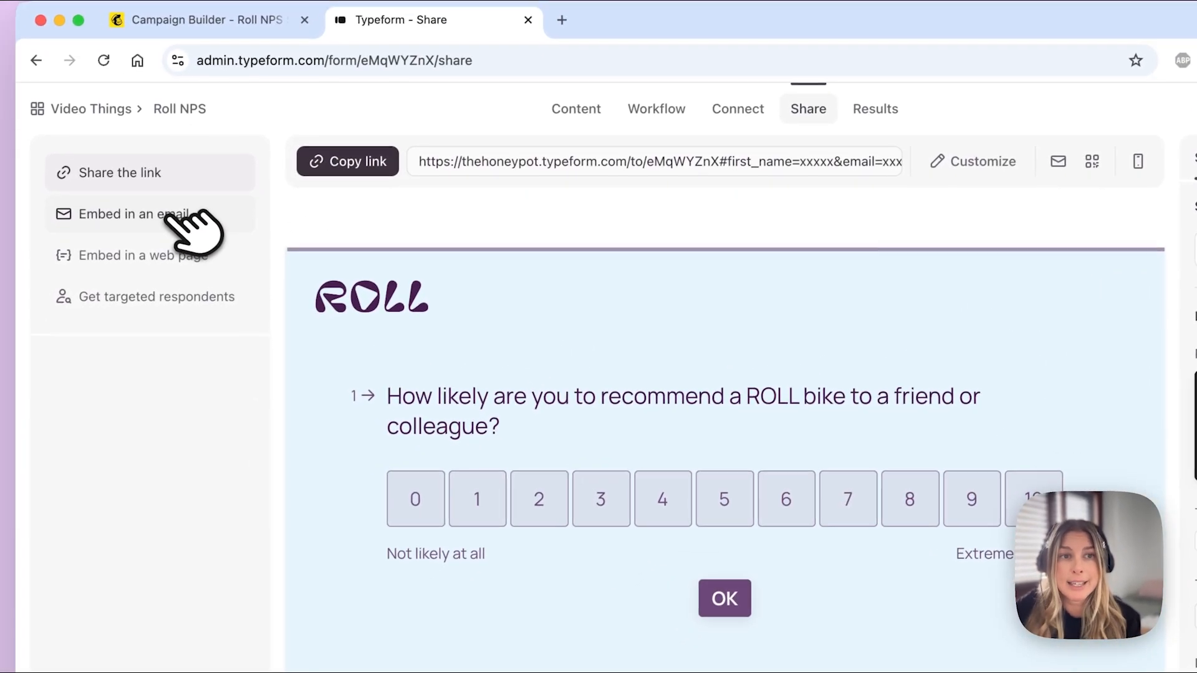
{"action": "left_click", "coordinate": [163, 215]}
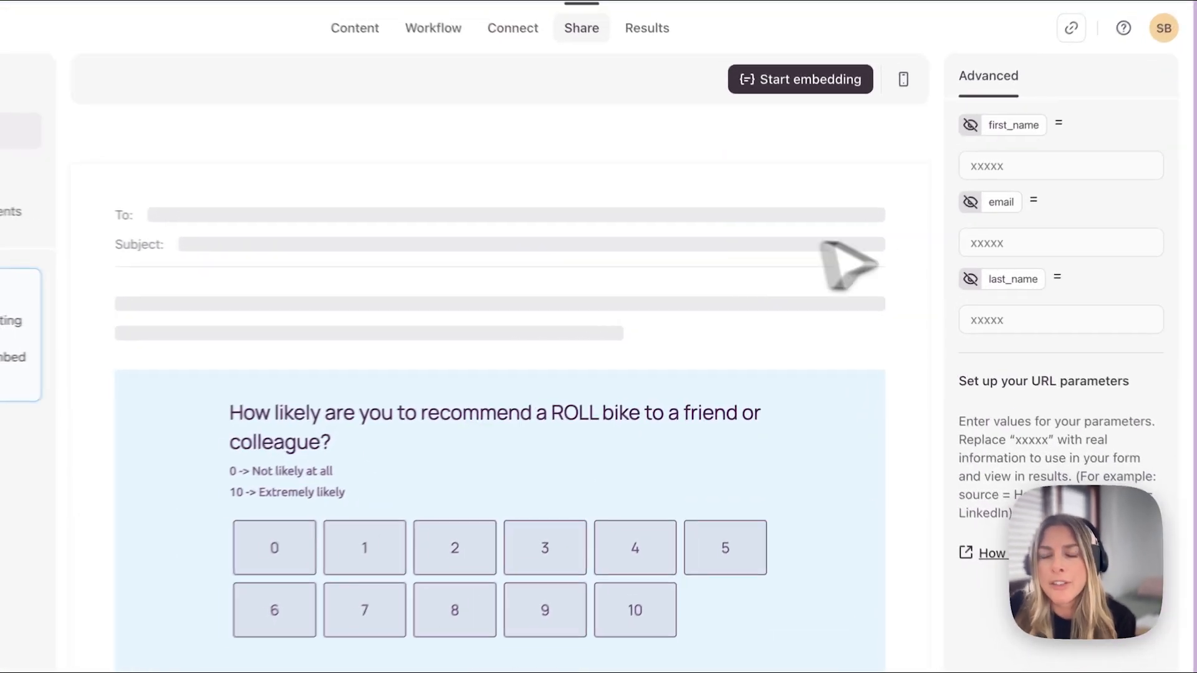
Step: Set first_name, email and last_name embed parameters to *|FNAME|*, *|EMAIL|* and *|LNAME|*
{"action": "left_click", "coordinate": [1008, 163]}
{"action": "type", "text": "*|FNAME|*"}
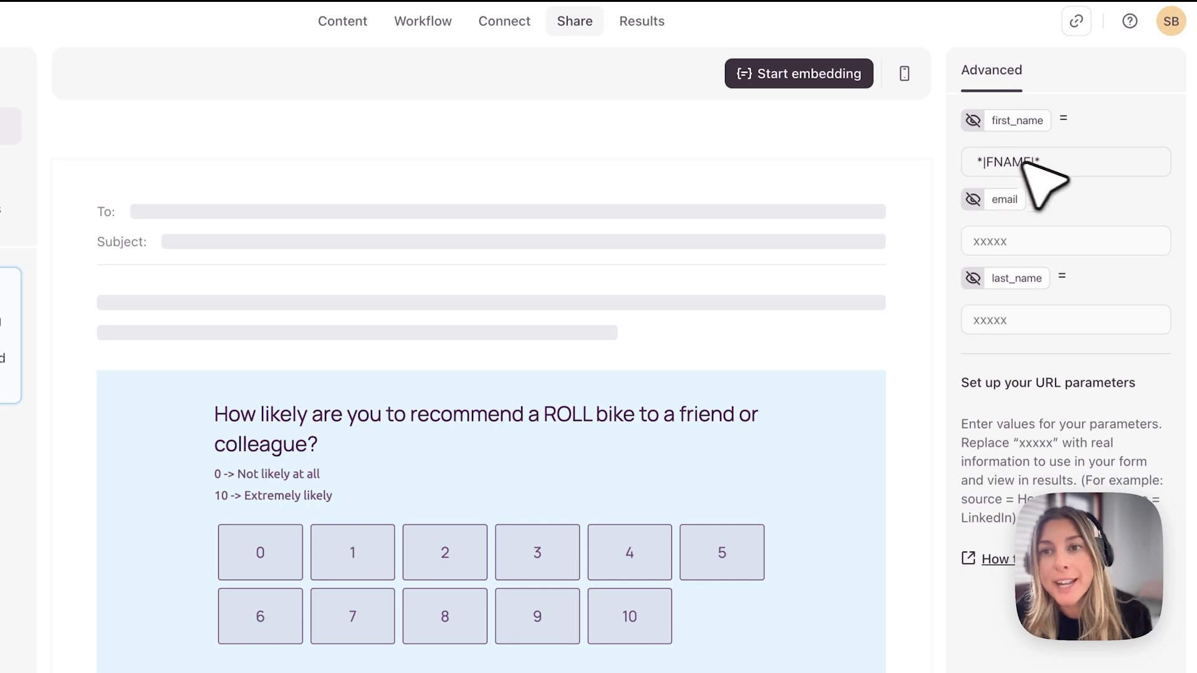
{"action": "left_click", "coordinate": [1030, 243]}
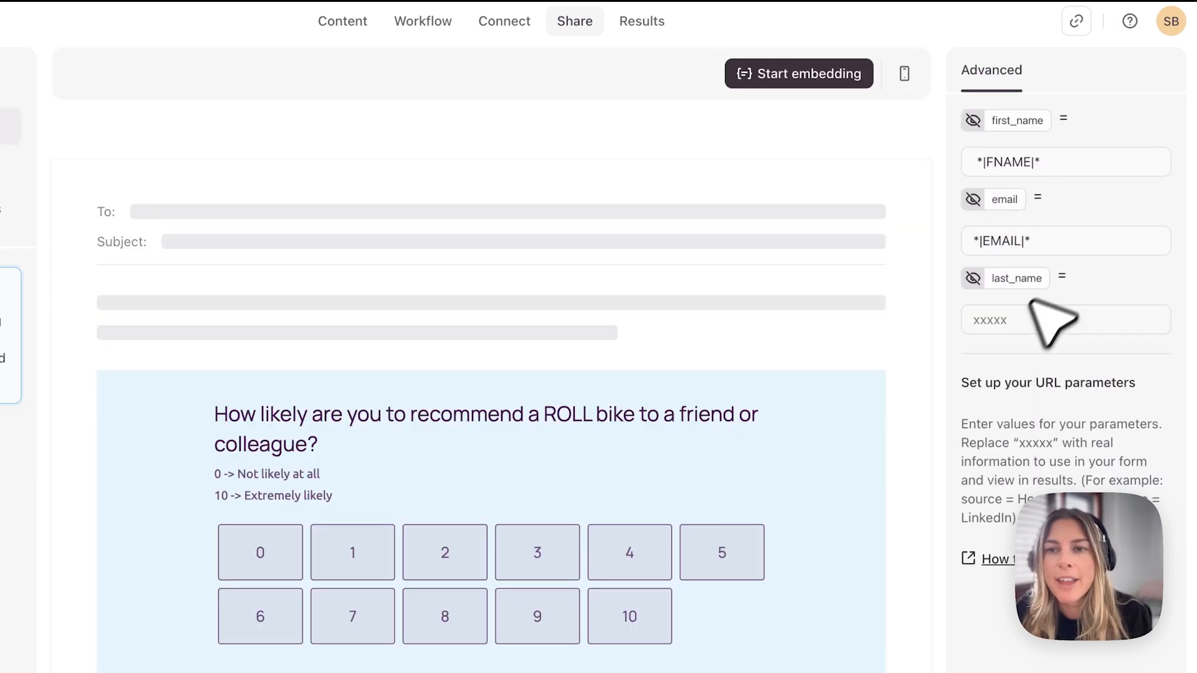
{"action": "left_click", "coordinate": [1013, 322]}
{"action": "type", "text": "*|FNAME|*"}
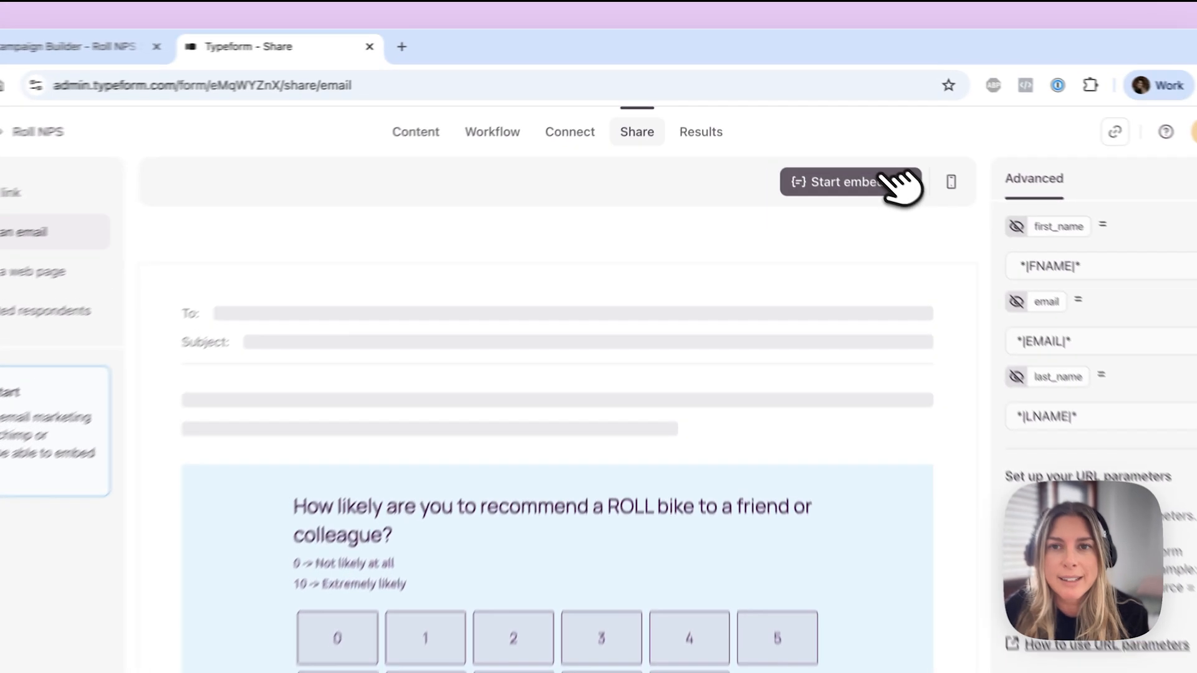
Step: Copy the form's email embed code and switch to the Mailchimp campaign email
{"action": "left_click", "coordinate": [842, 140]}
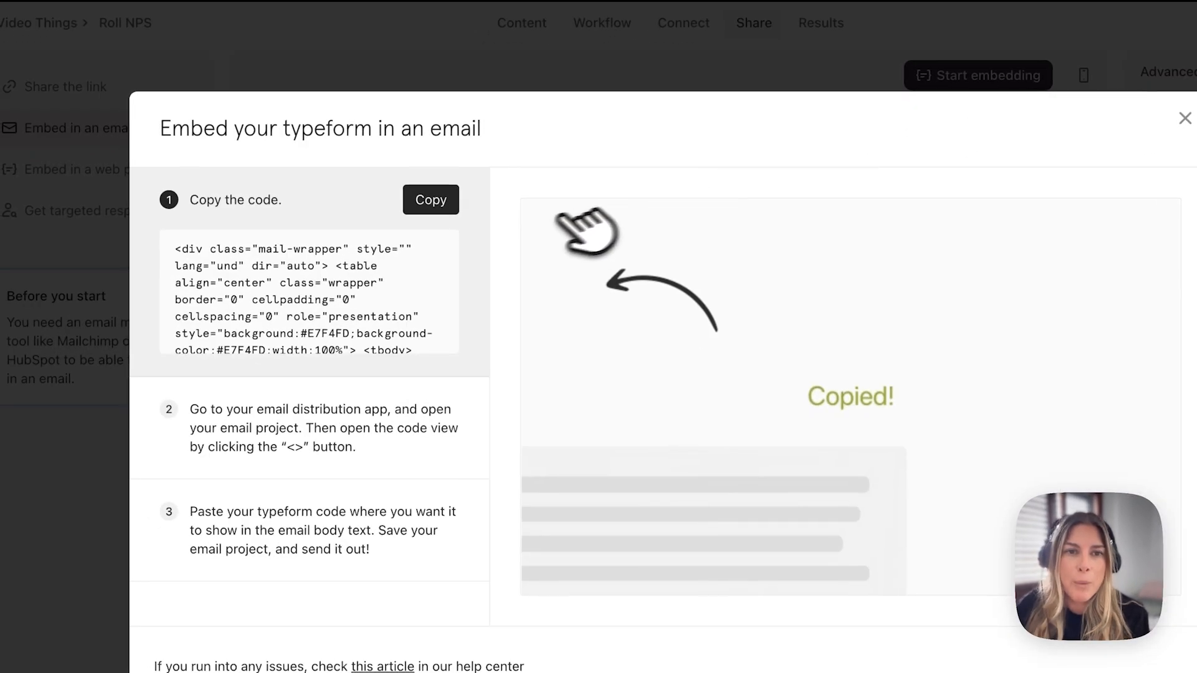
{"action": "left_click", "coordinate": [430, 199]}
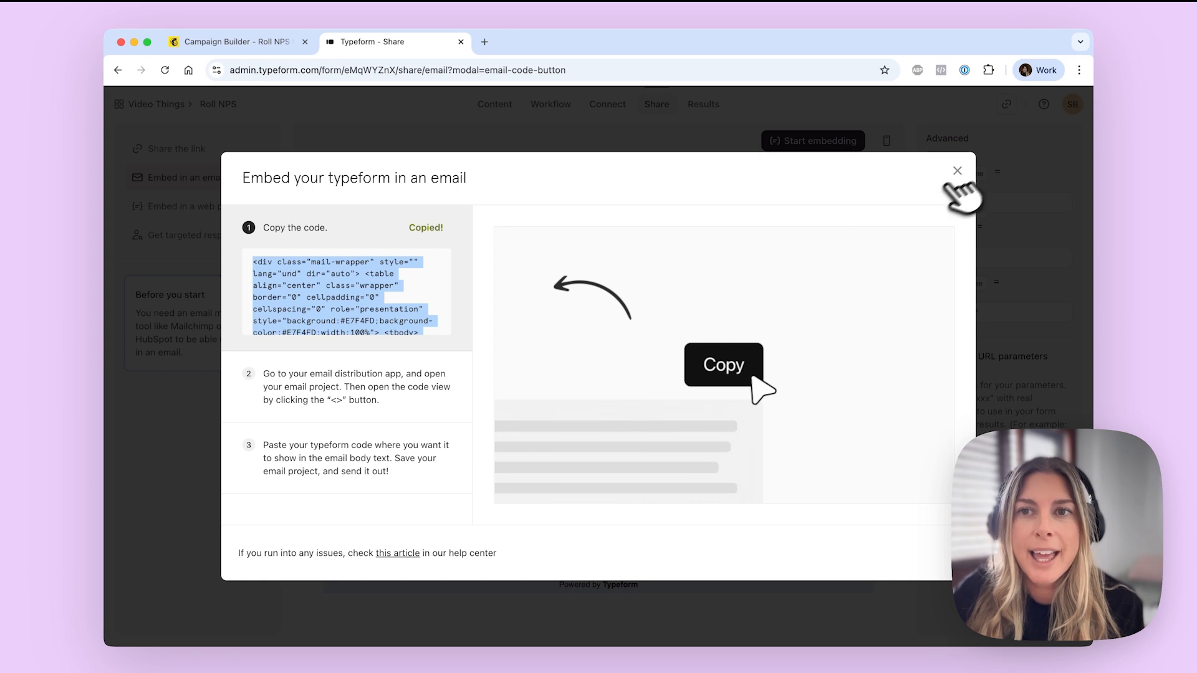
{"action": "left_click", "coordinate": [1185, 118]}
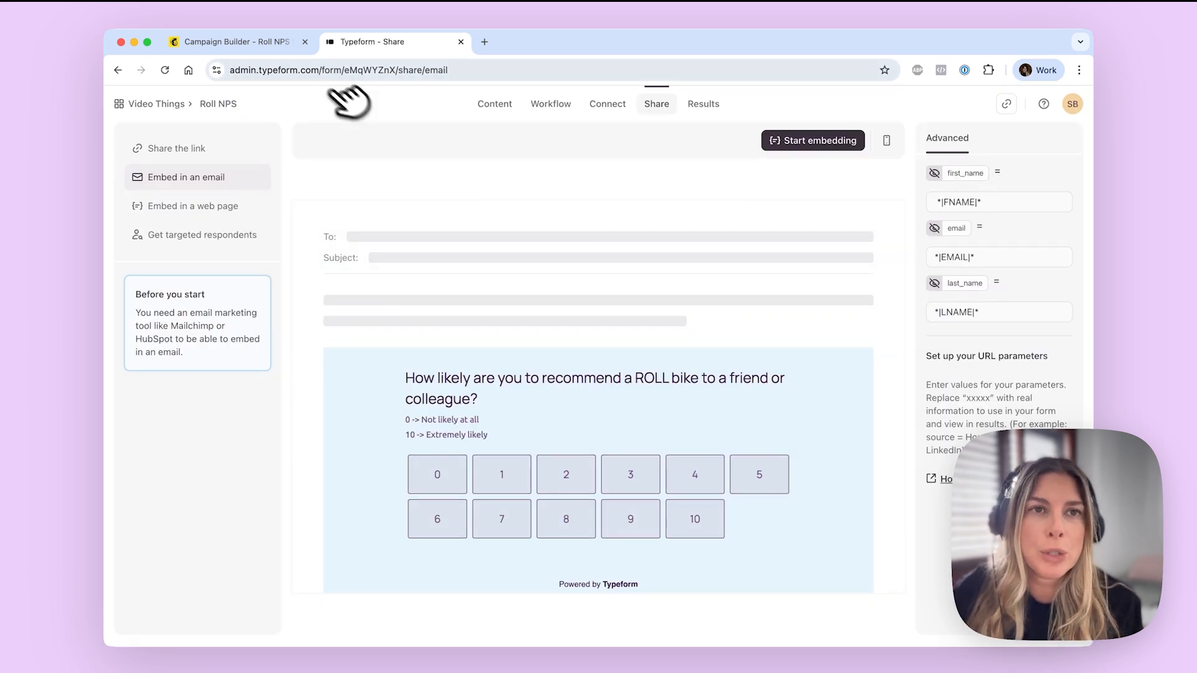
{"action": "left_click", "coordinate": [286, 50]}
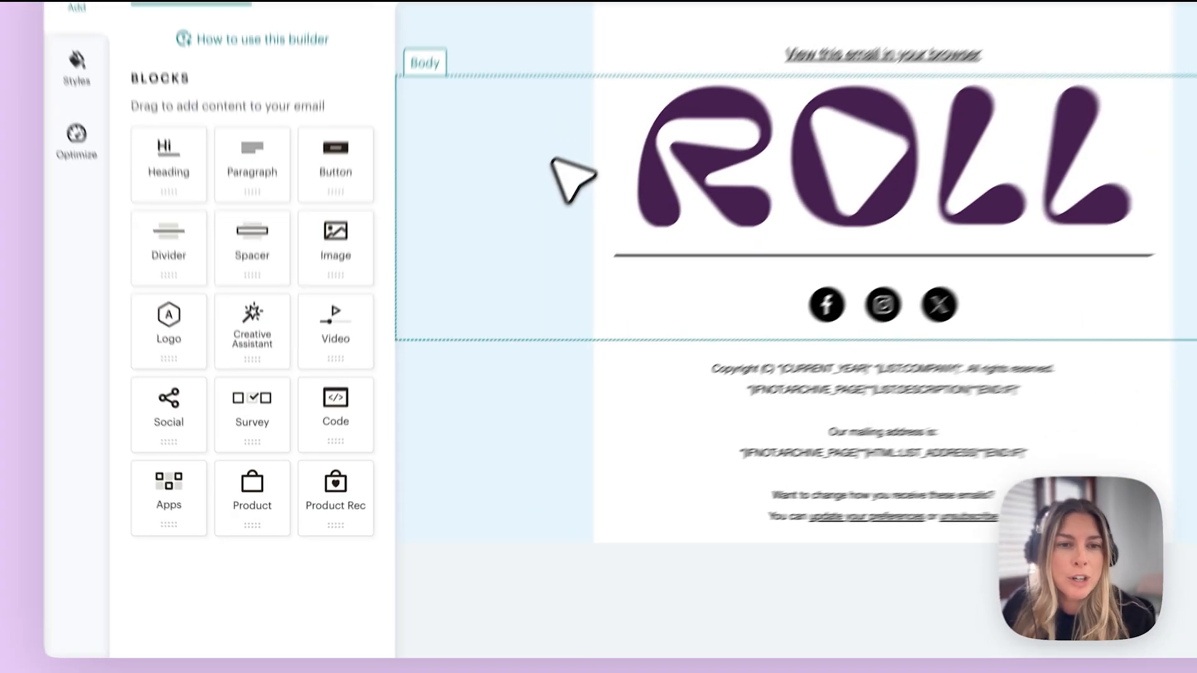
Step: Add a Code block above the social icons containing the pasted Typeform embed code
{"action": "mouse_move", "coordinate": [352, 399]}
{"action": "left_mouse_down"}
{"action": "mouse_move", "coordinate": [354, 409]}
{"action": "mouse_move", "coordinate": [873, 245]}
{"action": "mouse_move", "coordinate": [863, 244]}
{"action": "left_mouse_up"}
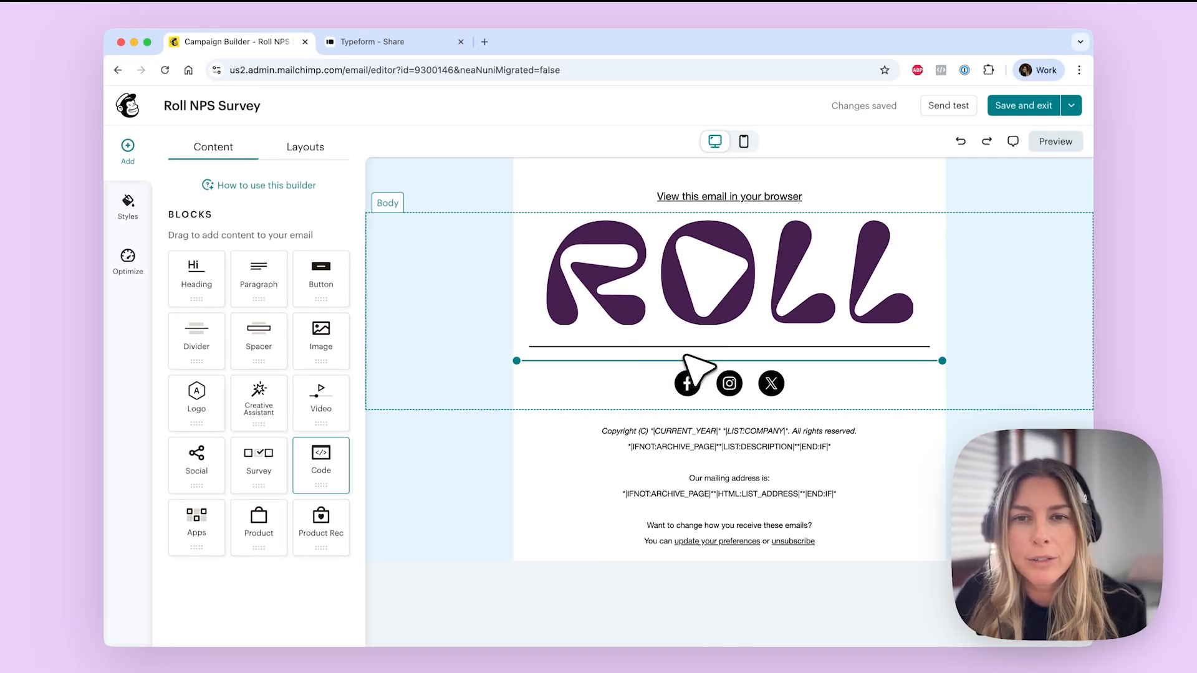
{"action": "left_click_drag", "start_coordinate": [686, 357], "coordinate": [688, 358]}
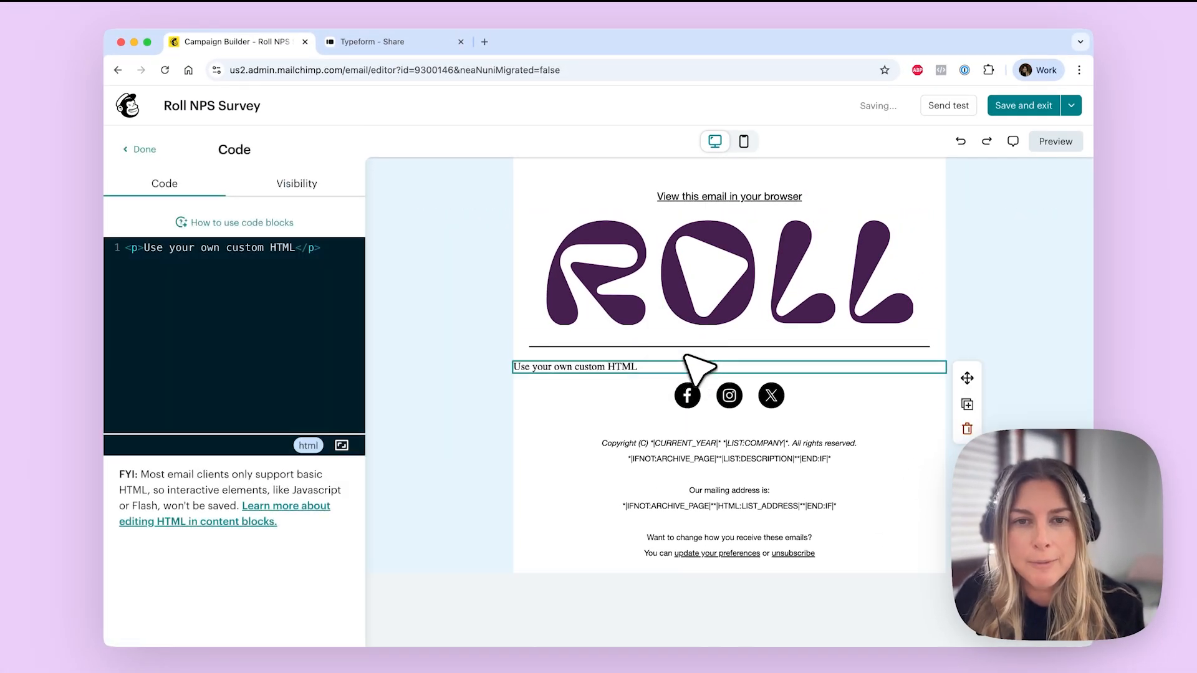
{"action": "left_click_drag", "start_coordinate": [292, 247], "coordinate": [153, 245]}
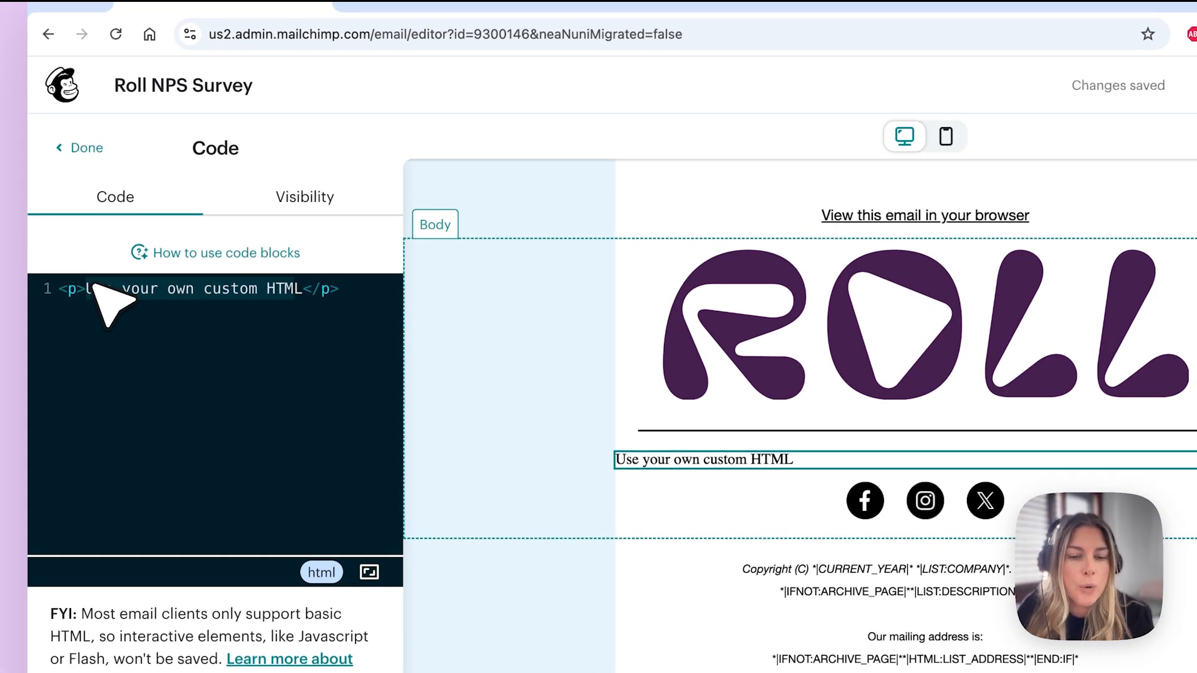
{"action": "key", "text": "super+v"}
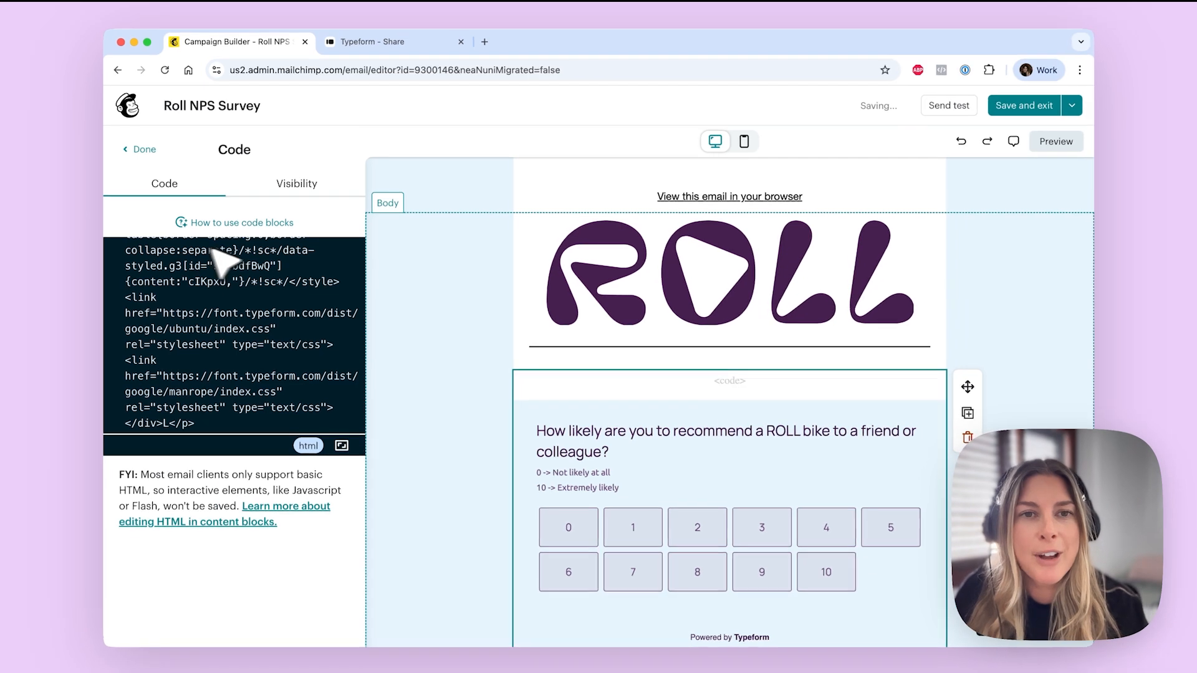
{"action": "left_click", "coordinate": [428, 302]}
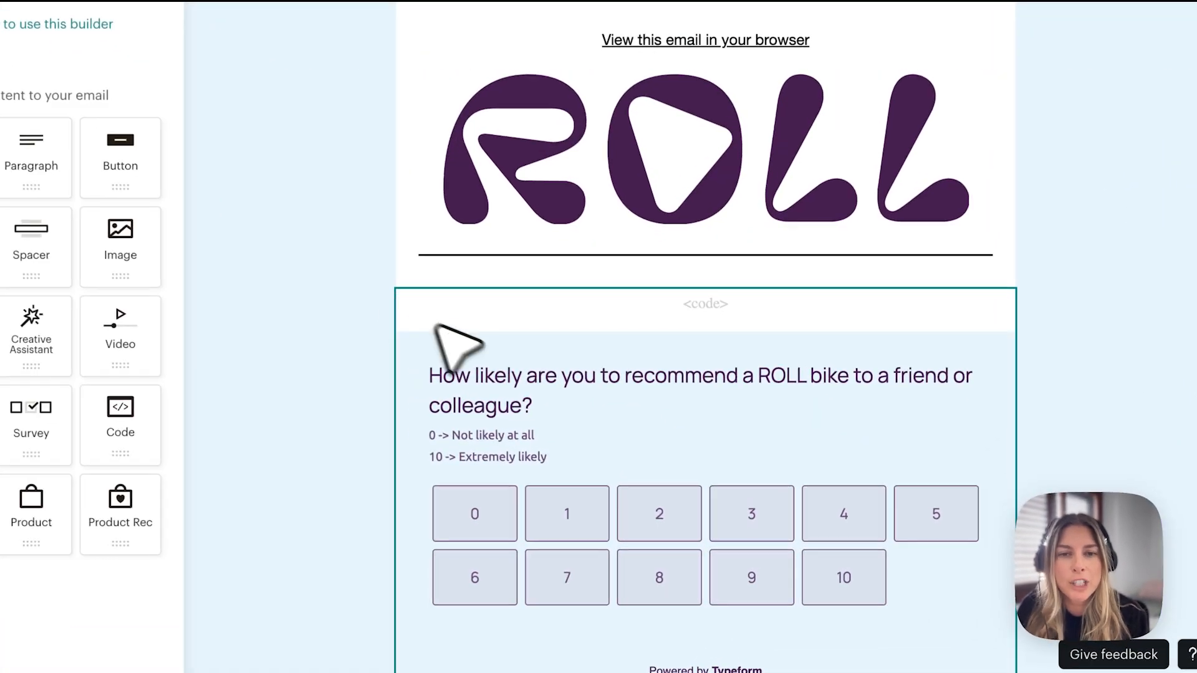
{"action": "scroll", "coordinate": [463, 348], "scroll_direction": "down", "scroll_amount": 2}
{"action": "scroll", "coordinate": [507, 334], "scroll_direction": "up", "scroll_amount": 1}
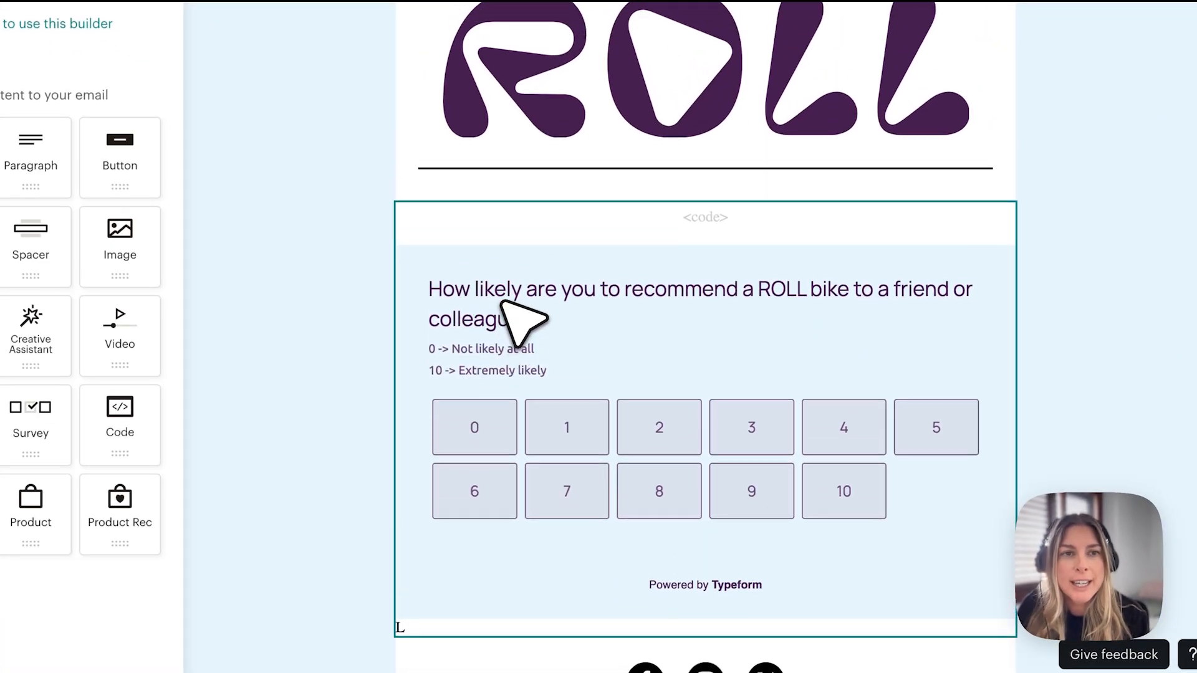
Step: Recheck the survey block's HTML, then send a test of the email
{"action": "left_click", "coordinate": [561, 279]}
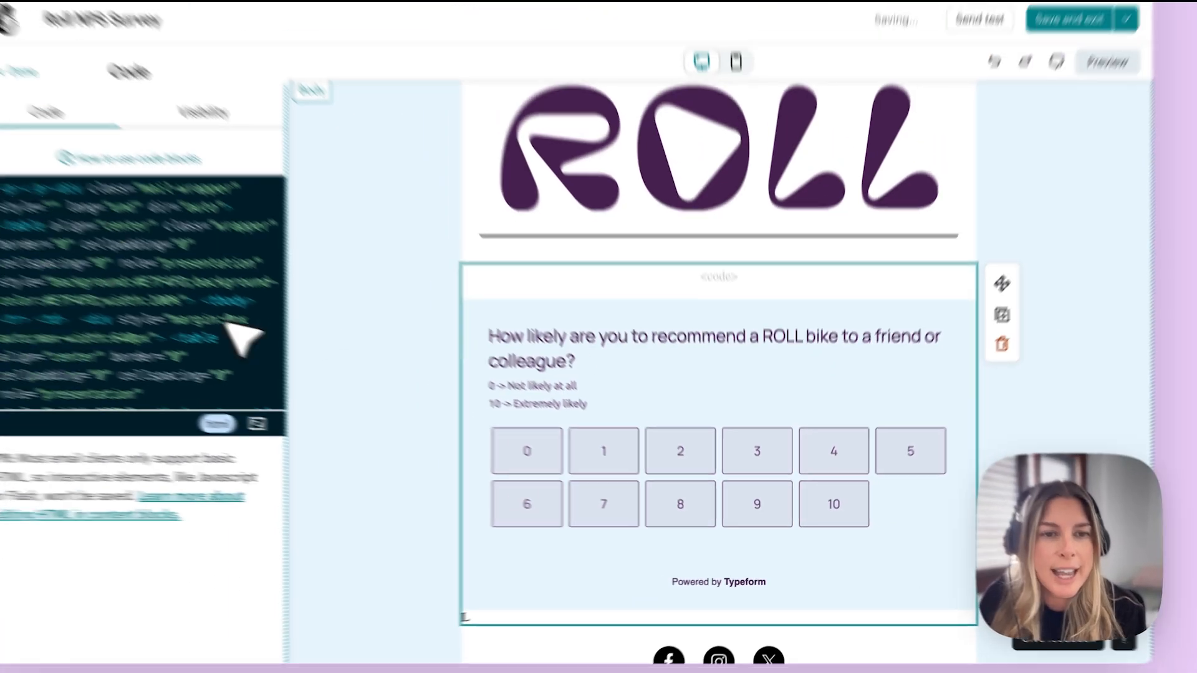
{"action": "scroll", "coordinate": [247, 365], "scroll_direction": "down", "scroll_amount": 10}
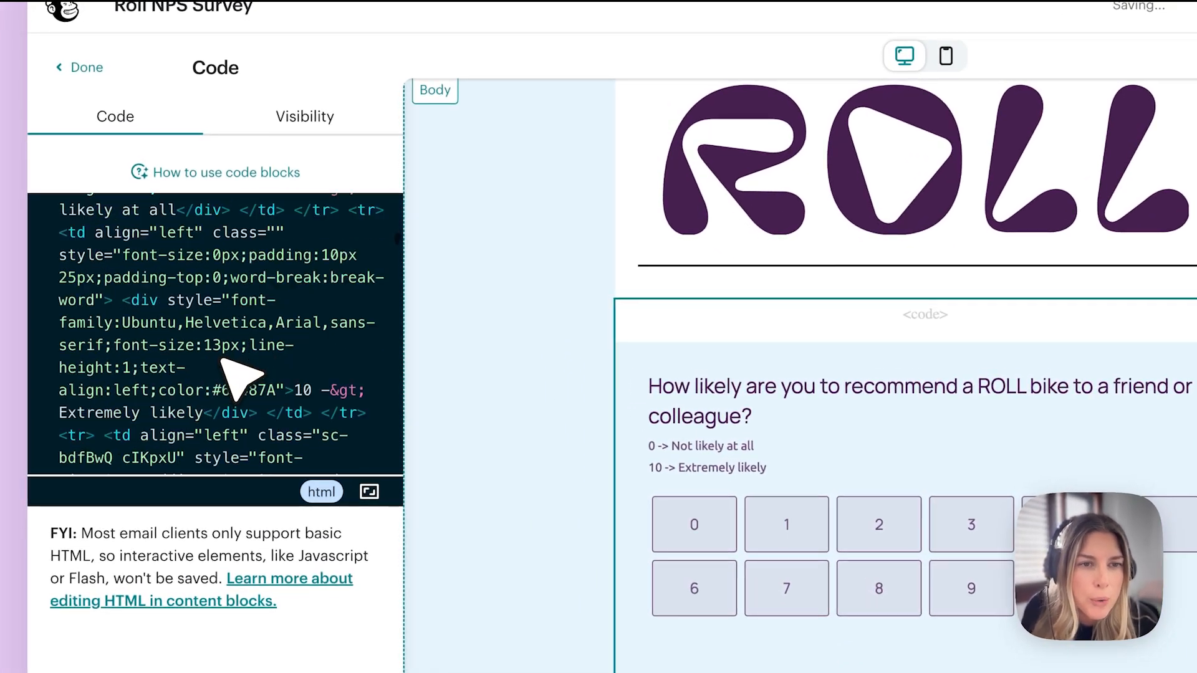
{"action": "scroll", "coordinate": [239, 378], "scroll_direction": "down", "scroll_amount": 5}
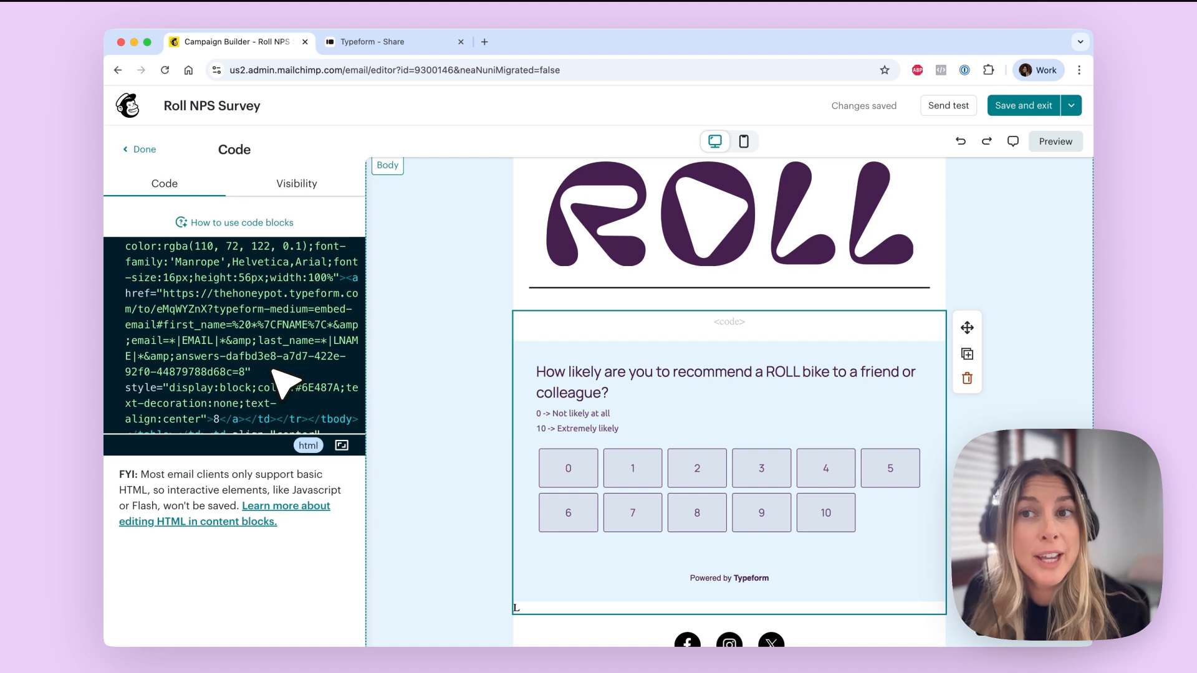
{"action": "left_click", "coordinate": [433, 374]}
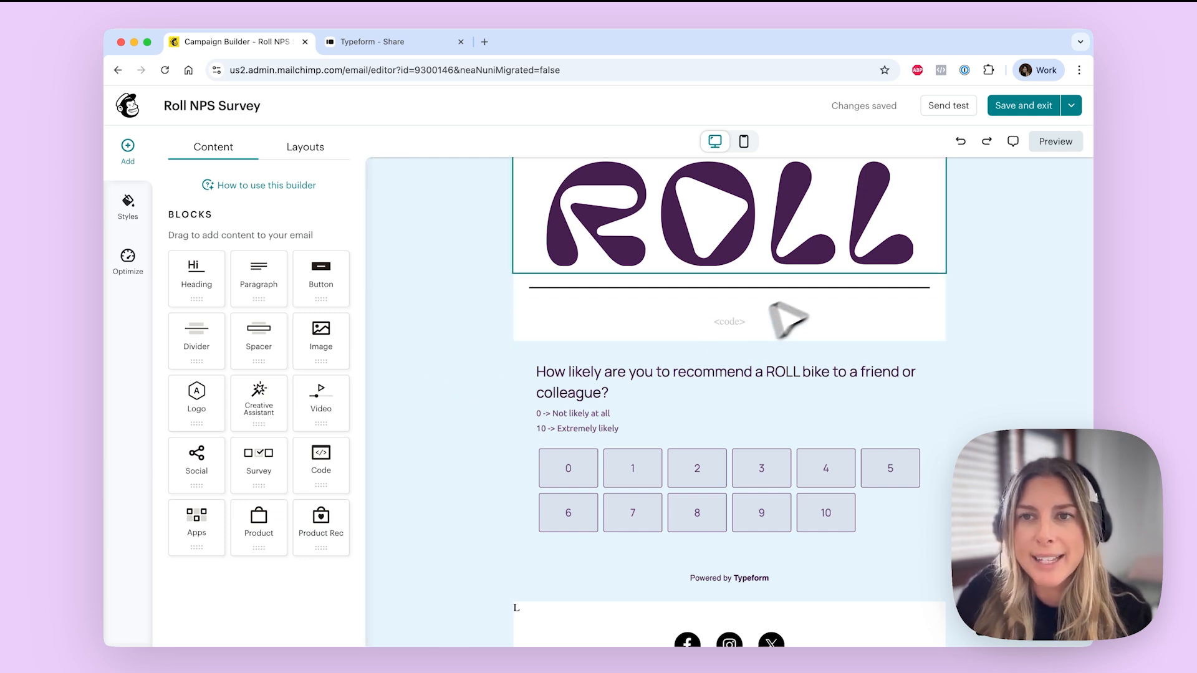
{"action": "left_click", "coordinate": [959, 113]}
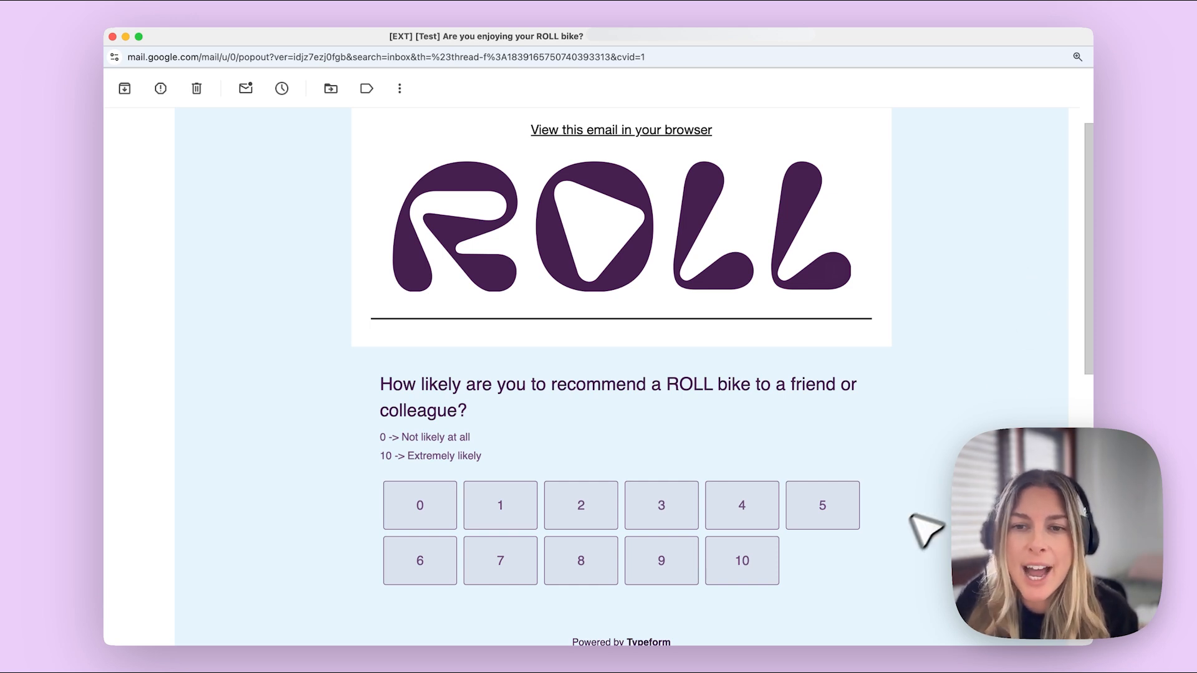
Step: Choose 9 on the embedded rating scale in the Gmail test email
{"action": "left_click", "coordinate": [662, 559]}
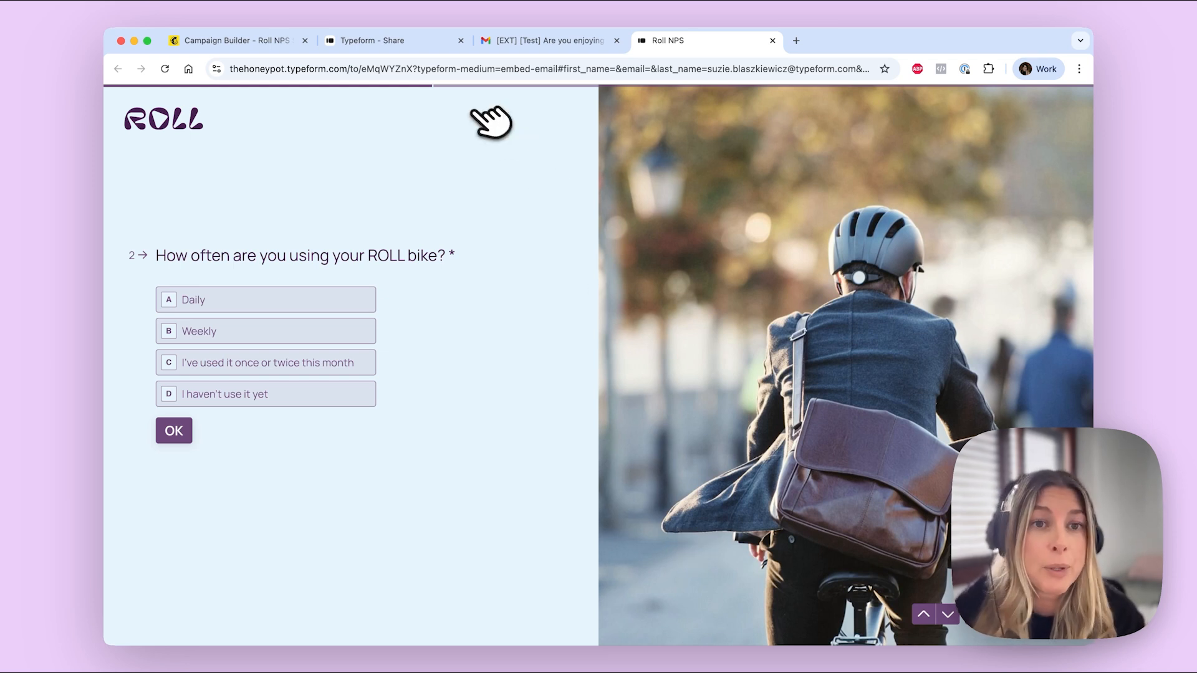
Step: Confirm the Responses table lists the new partial response rated 9, then return to the survey
{"action": "left_click", "coordinate": [416, 45]}
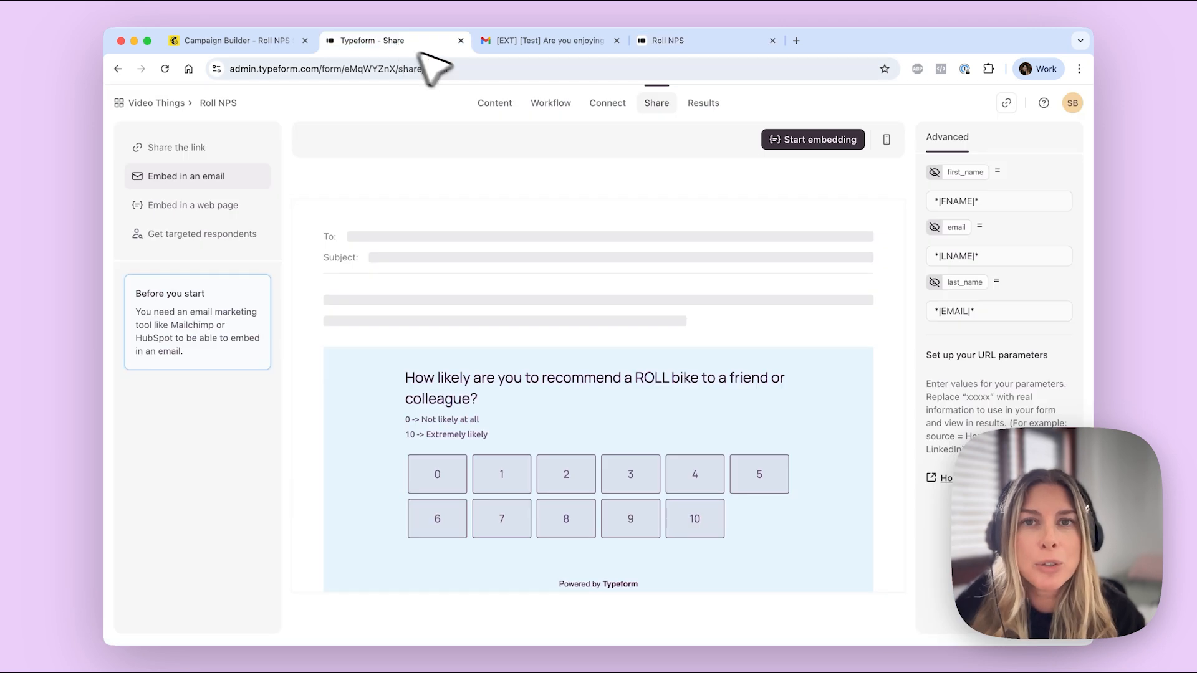
{"action": "left_click", "coordinate": [707, 103]}
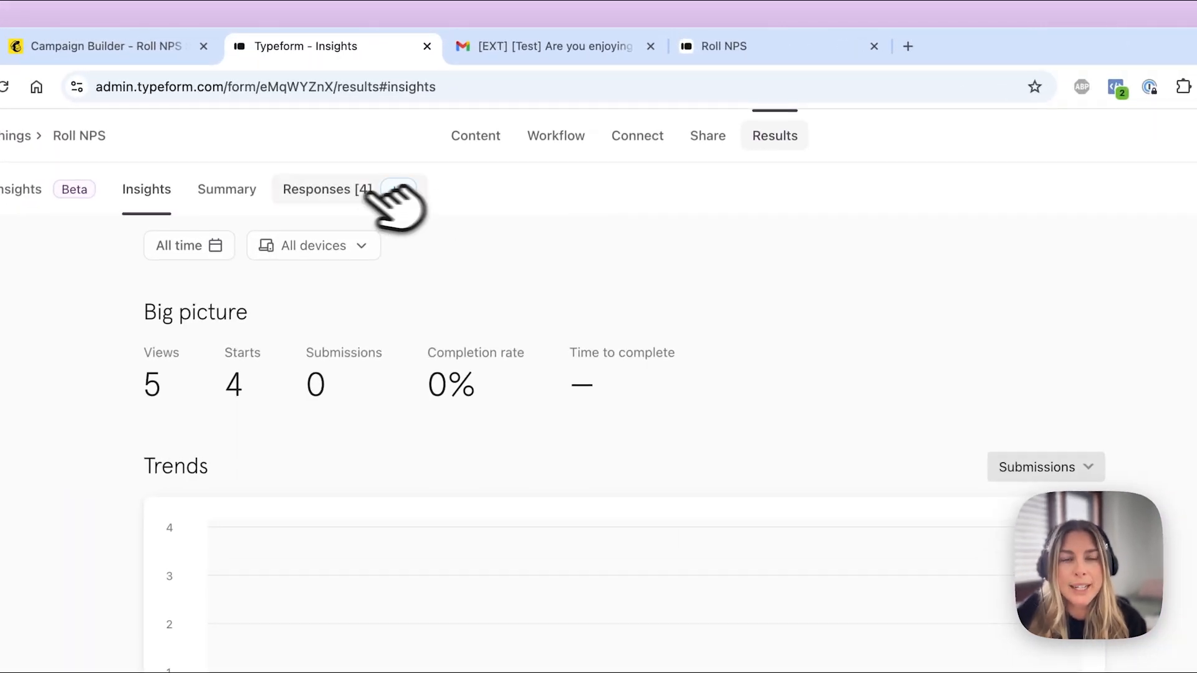
{"action": "left_click", "coordinate": [403, 144]}
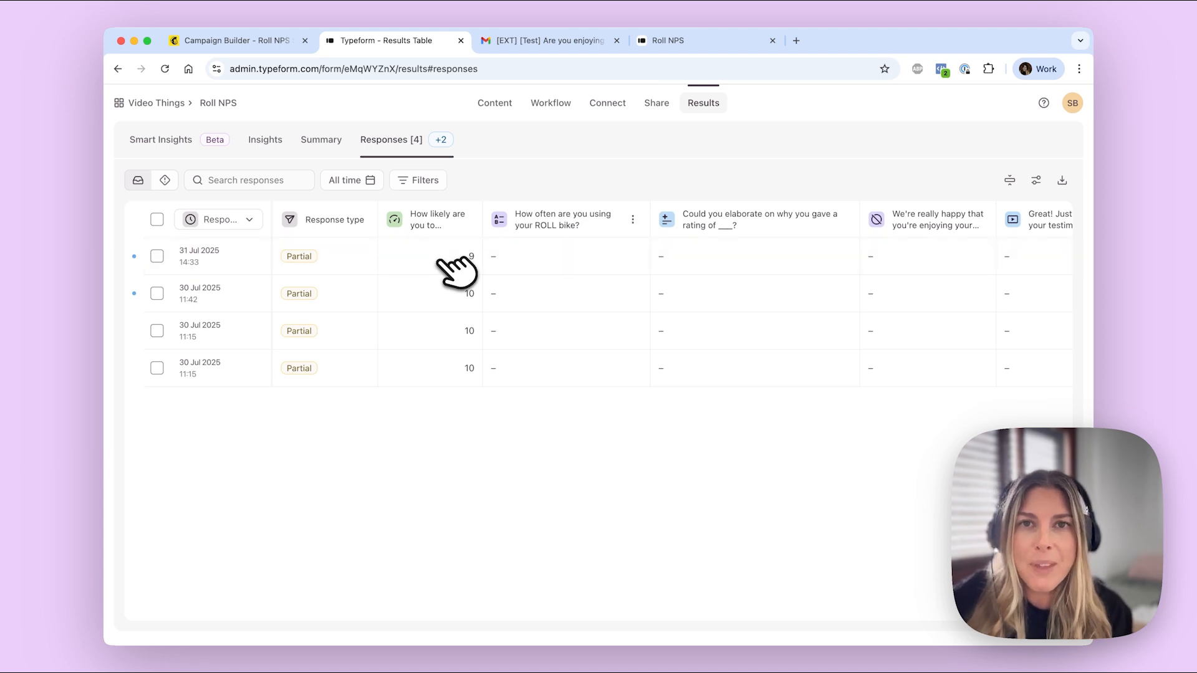
{"action": "left_click", "coordinate": [705, 50]}
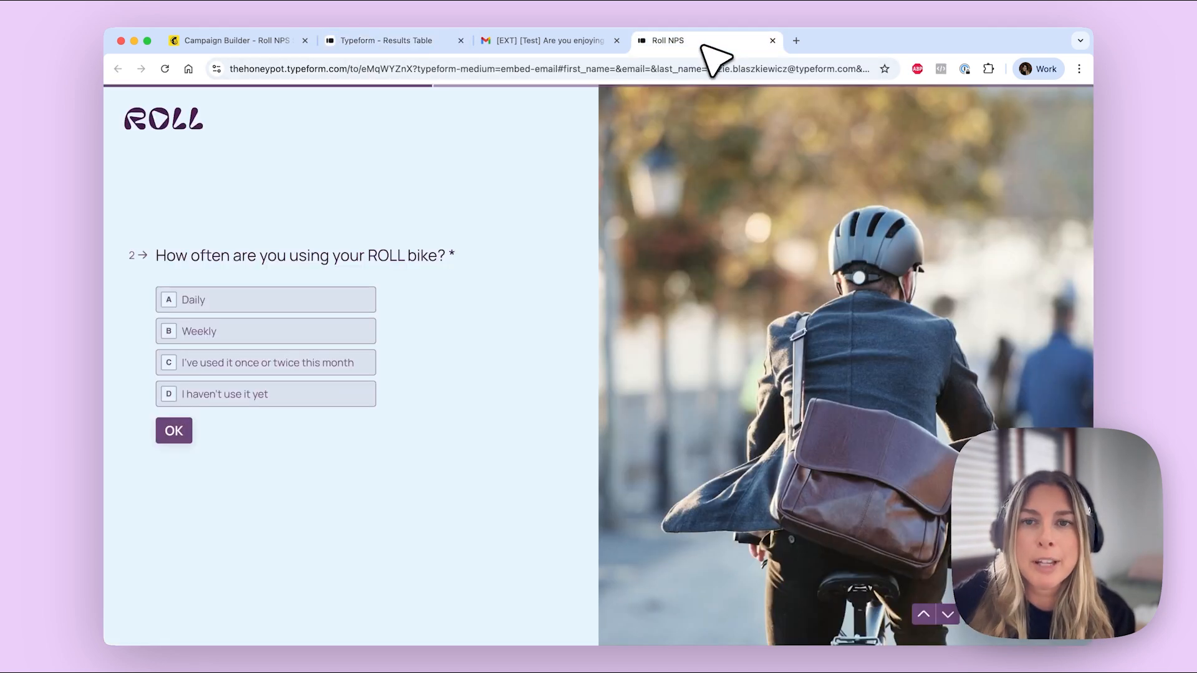
Step: Answer 'I've used it once or twice this month', decline the video testimonial, submit, and return to the Results table
{"action": "left_click", "coordinate": [290, 364]}
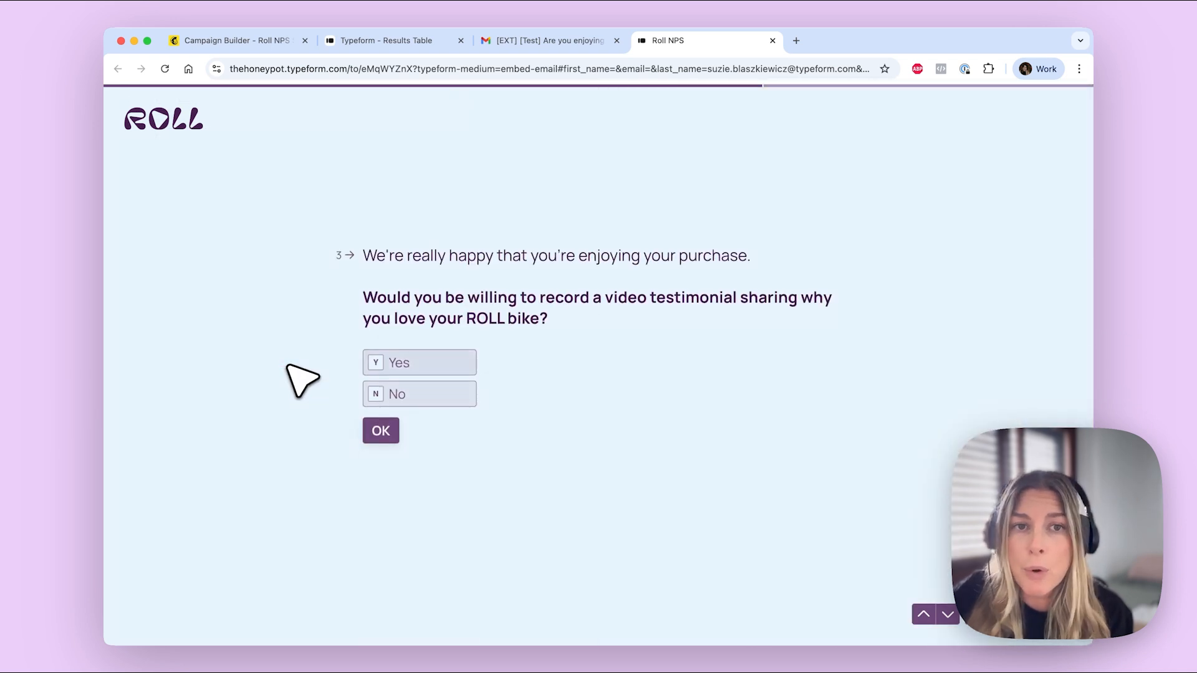
{"action": "left_click", "coordinate": [436, 394]}
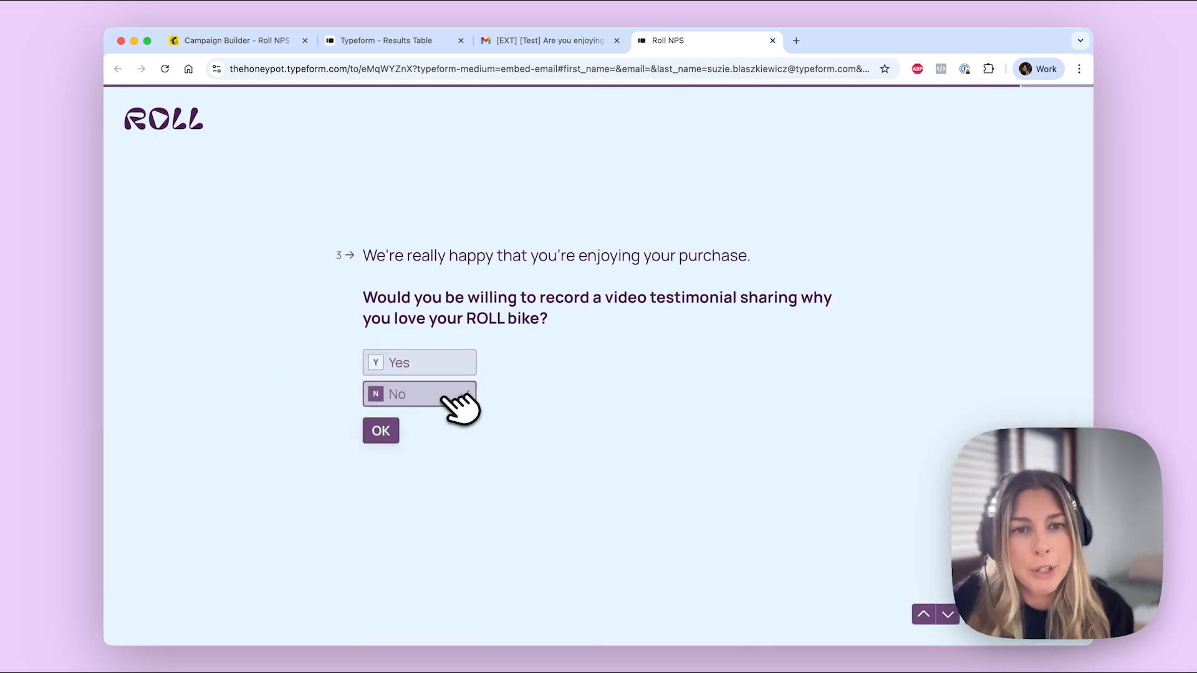
{"action": "left_click", "coordinate": [406, 431]}
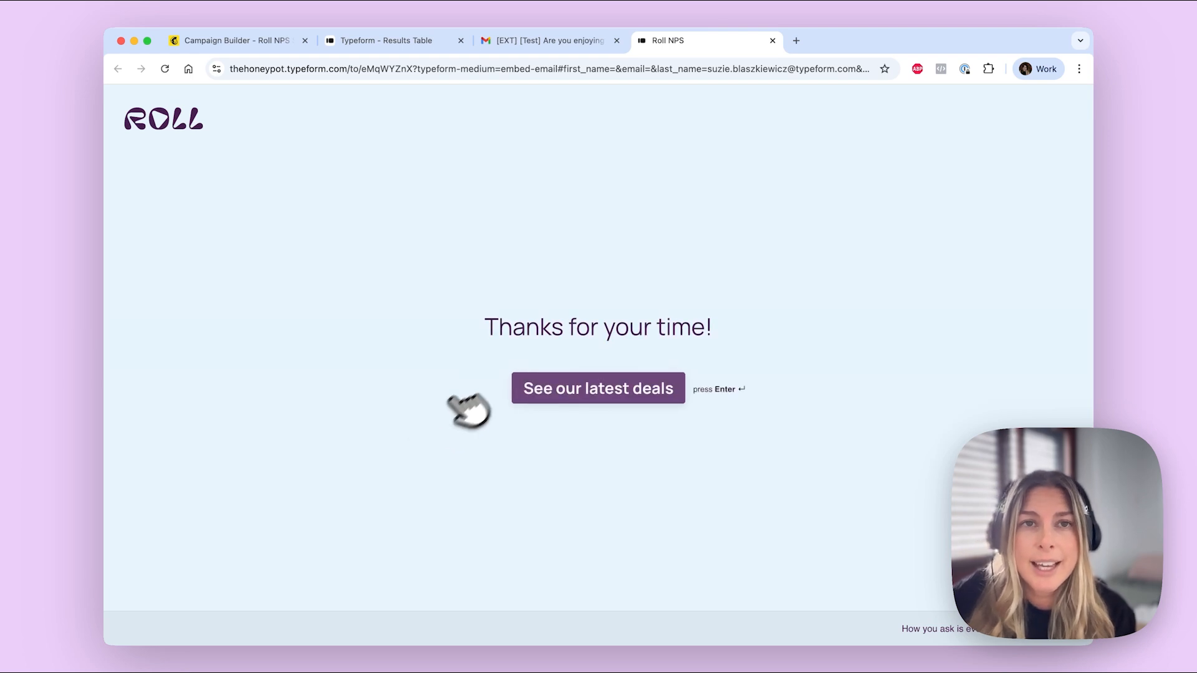
{"action": "left_click", "coordinate": [405, 40]}
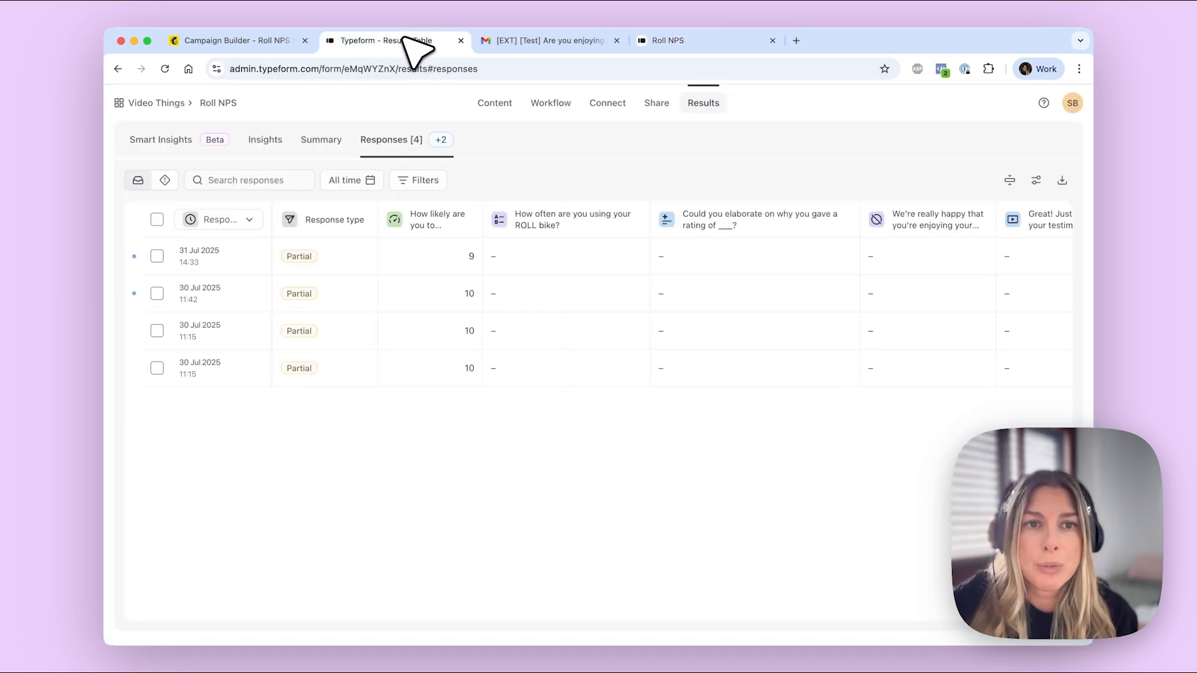
Step: Reload the responses and check the 9-rated response shows Completed with its answers and 'Thanks for your time!' ending
{"action": "left_click", "coordinate": [165, 69]}
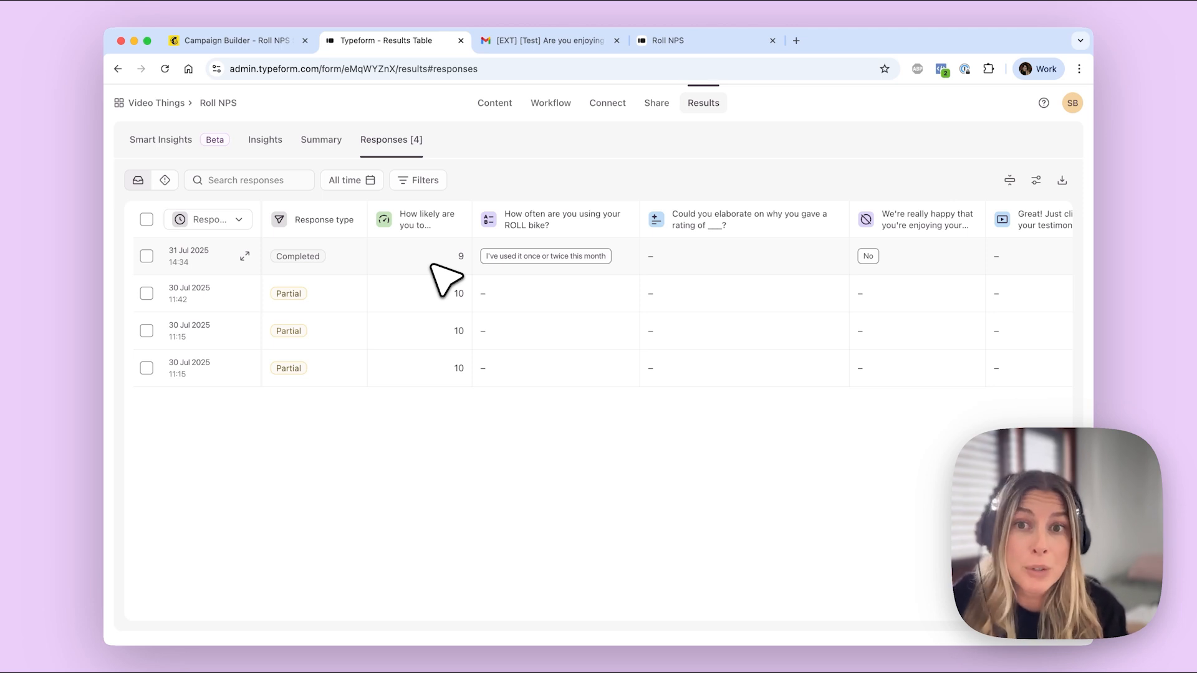
{"action": "scroll", "coordinate": [689, 268], "scroll_direction": "right", "scroll_amount": 10}
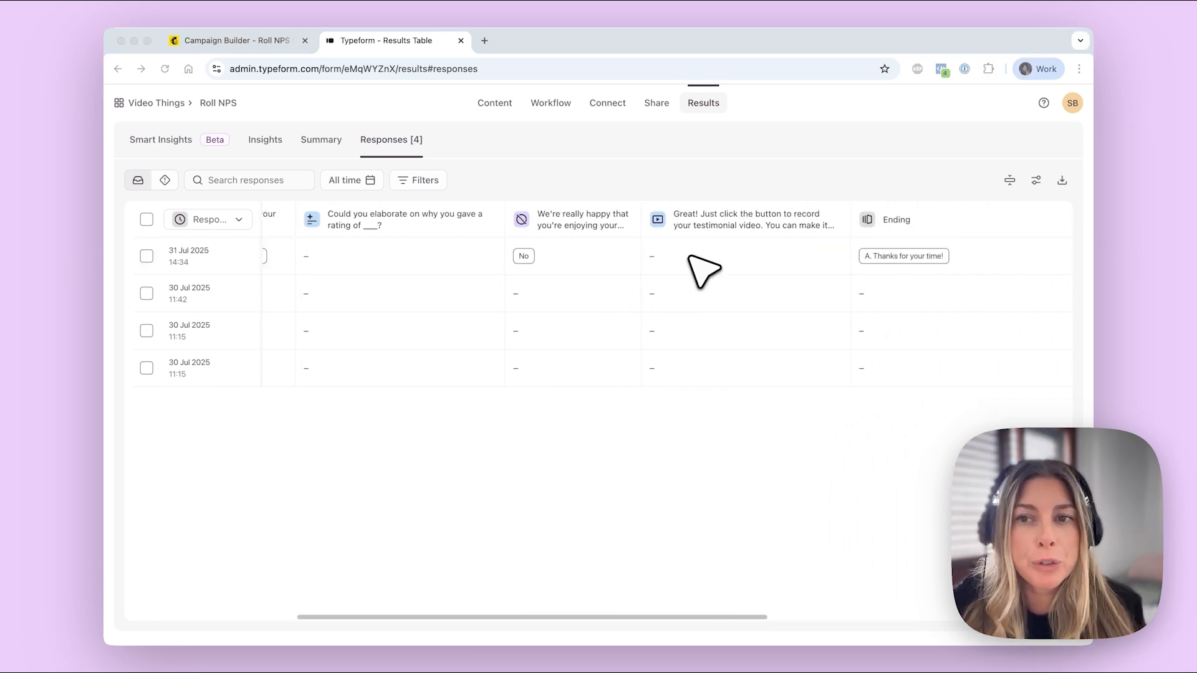
{"action": "scroll", "coordinate": [689, 255], "scroll_direction": "right", "scroll_amount": 8}
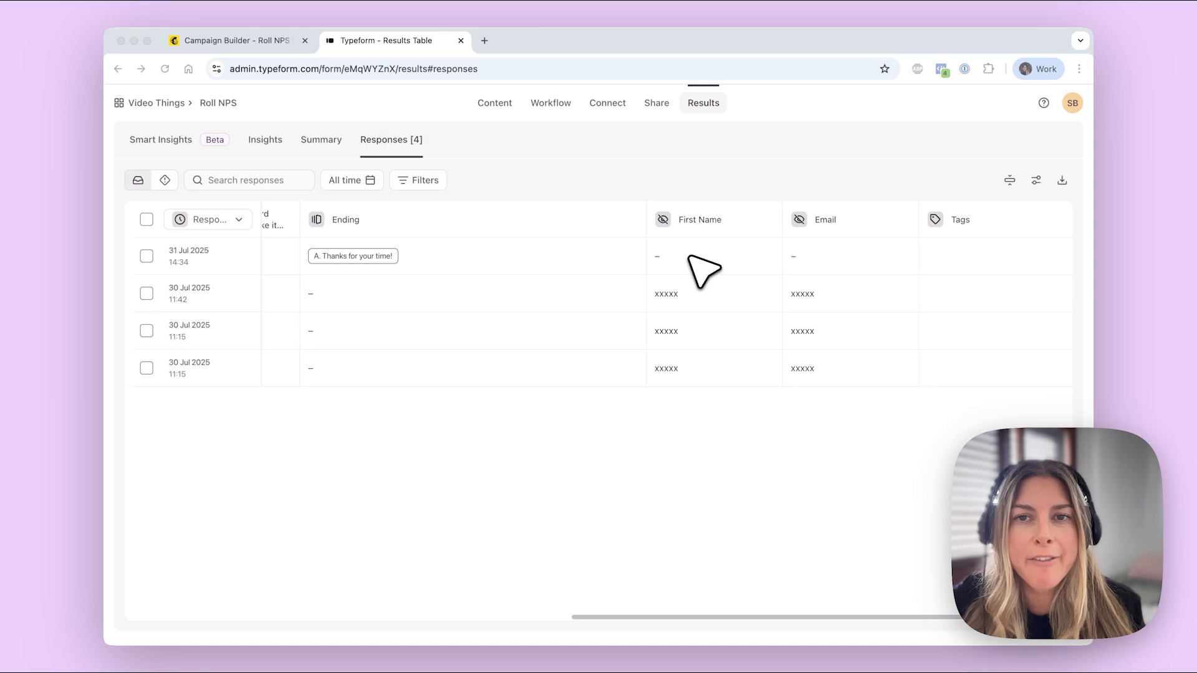